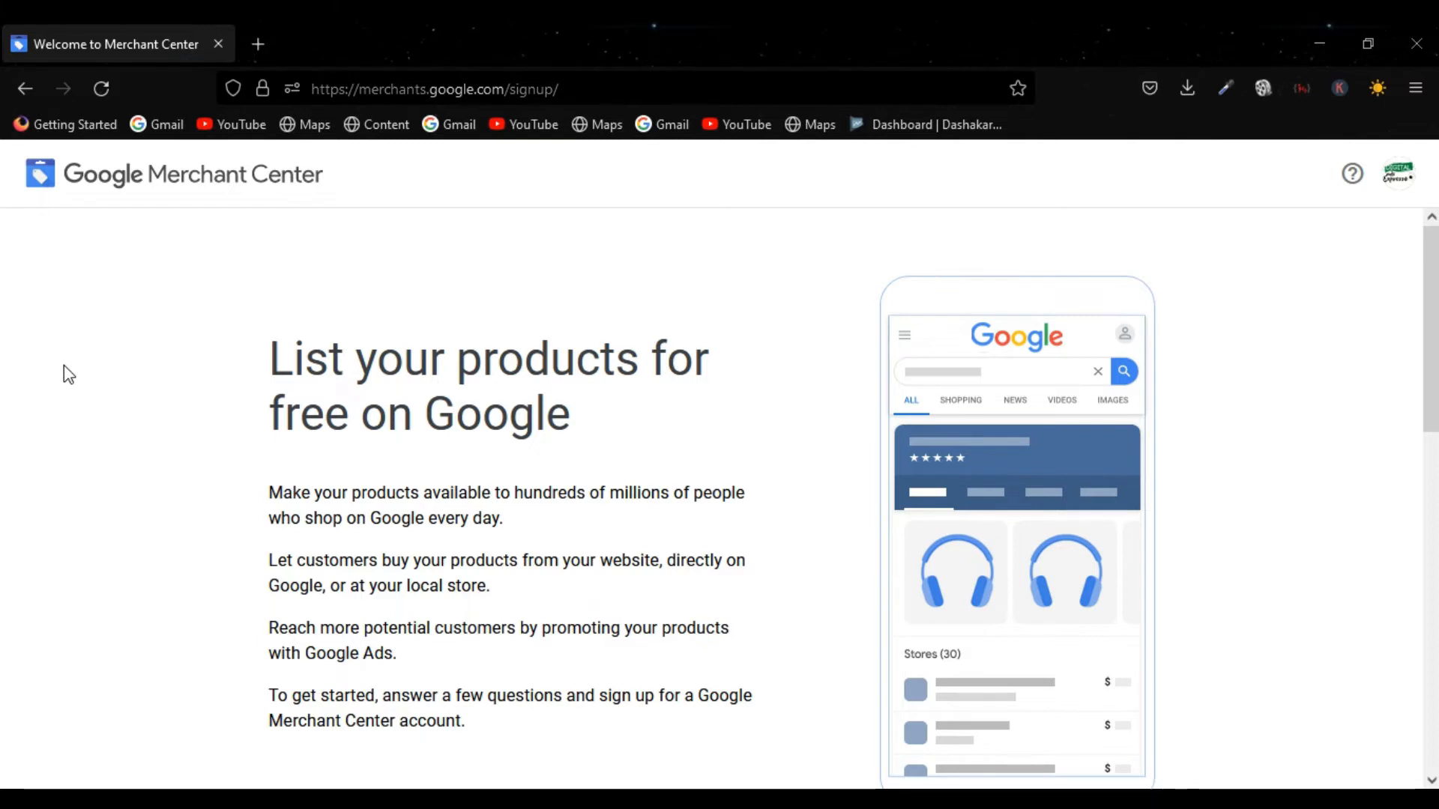
Enter the business information with the name DAX.COM, country India and the (GMT+05:30) India Standard Time zone.
scroll(64, 367, "down", 3)
scroll(64, 367, "down", 5)
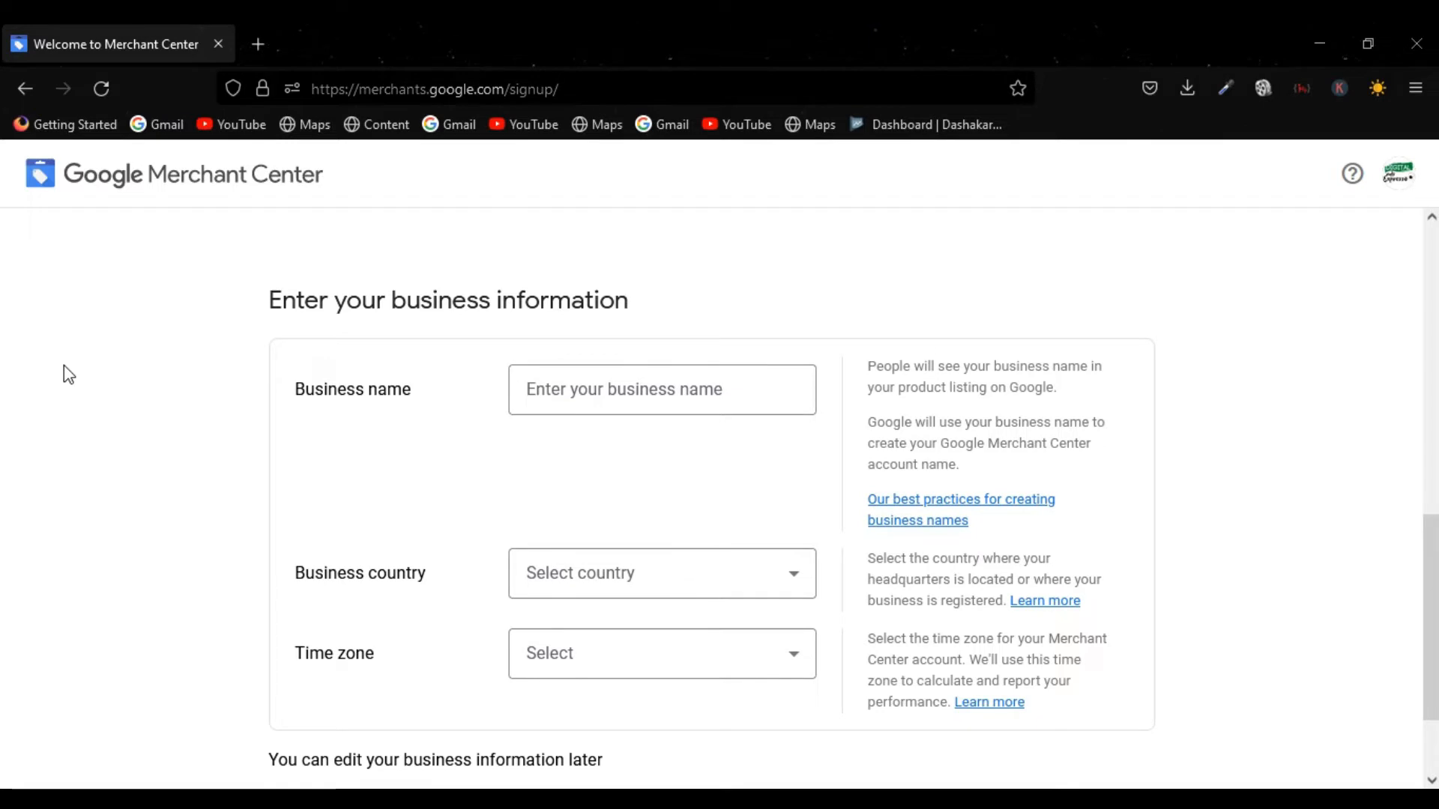
scroll(64, 365, "down", 1)
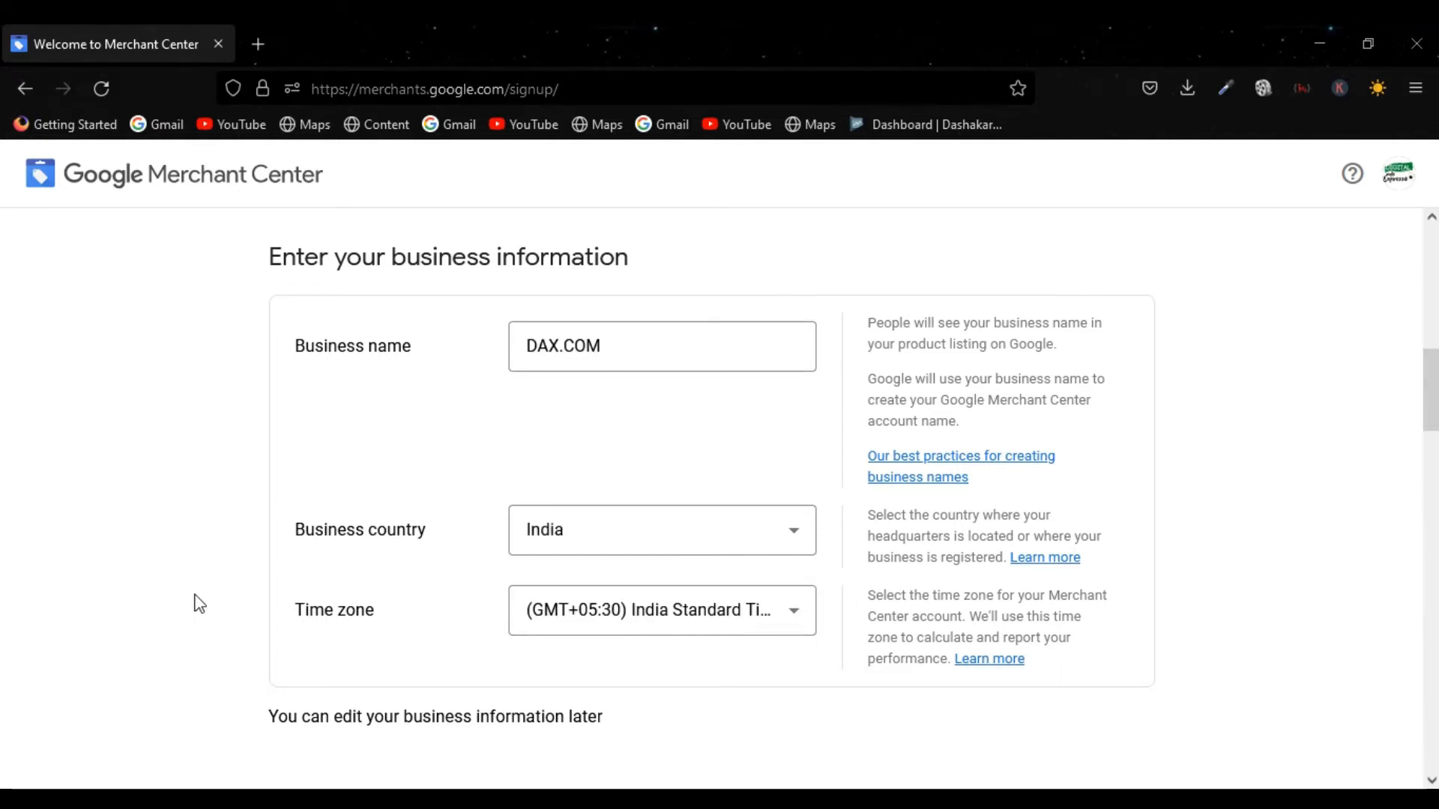
Select WooCommerce among the other tools the business uses.
scroll(198, 603, "down", 7)
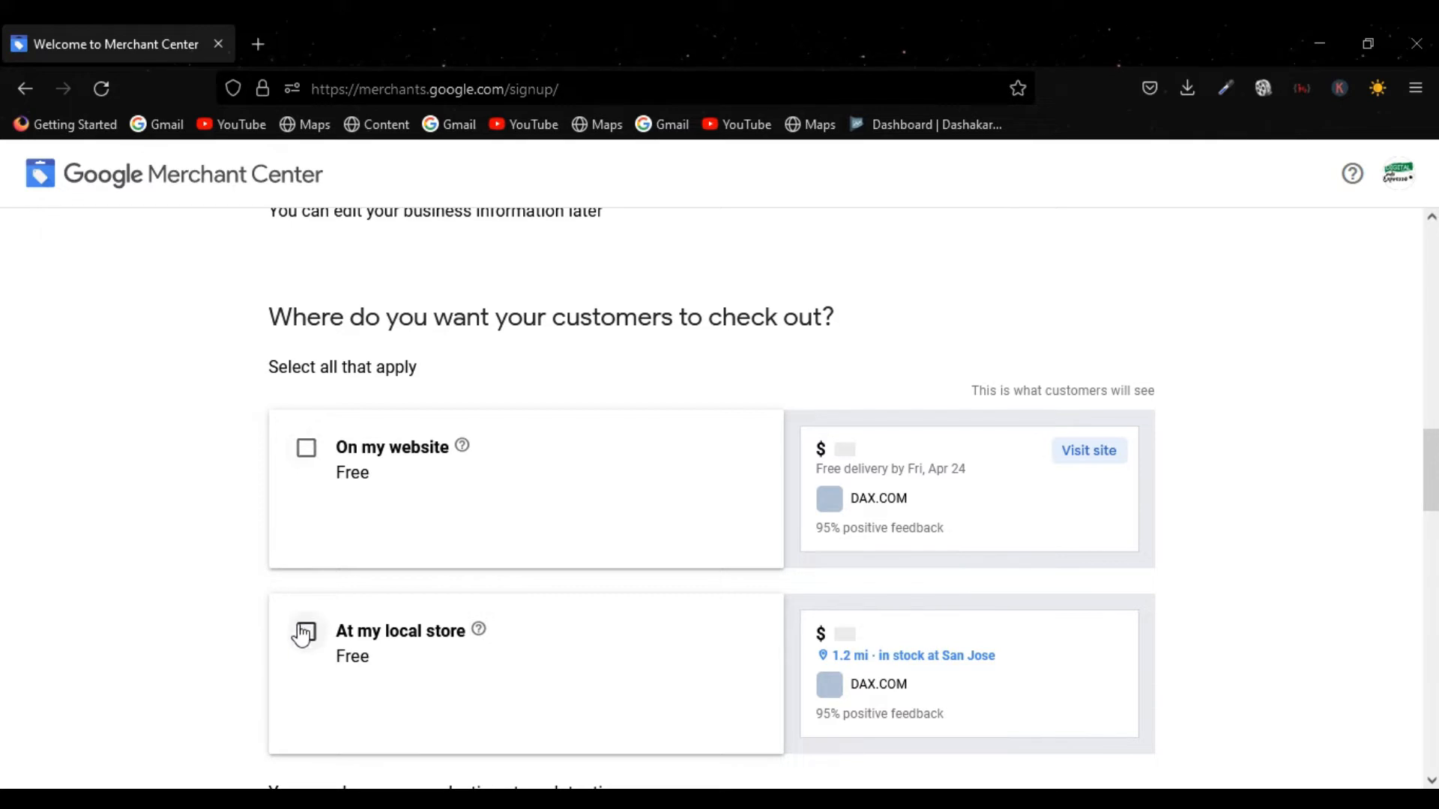
scroll(217, 591, "down", 5)
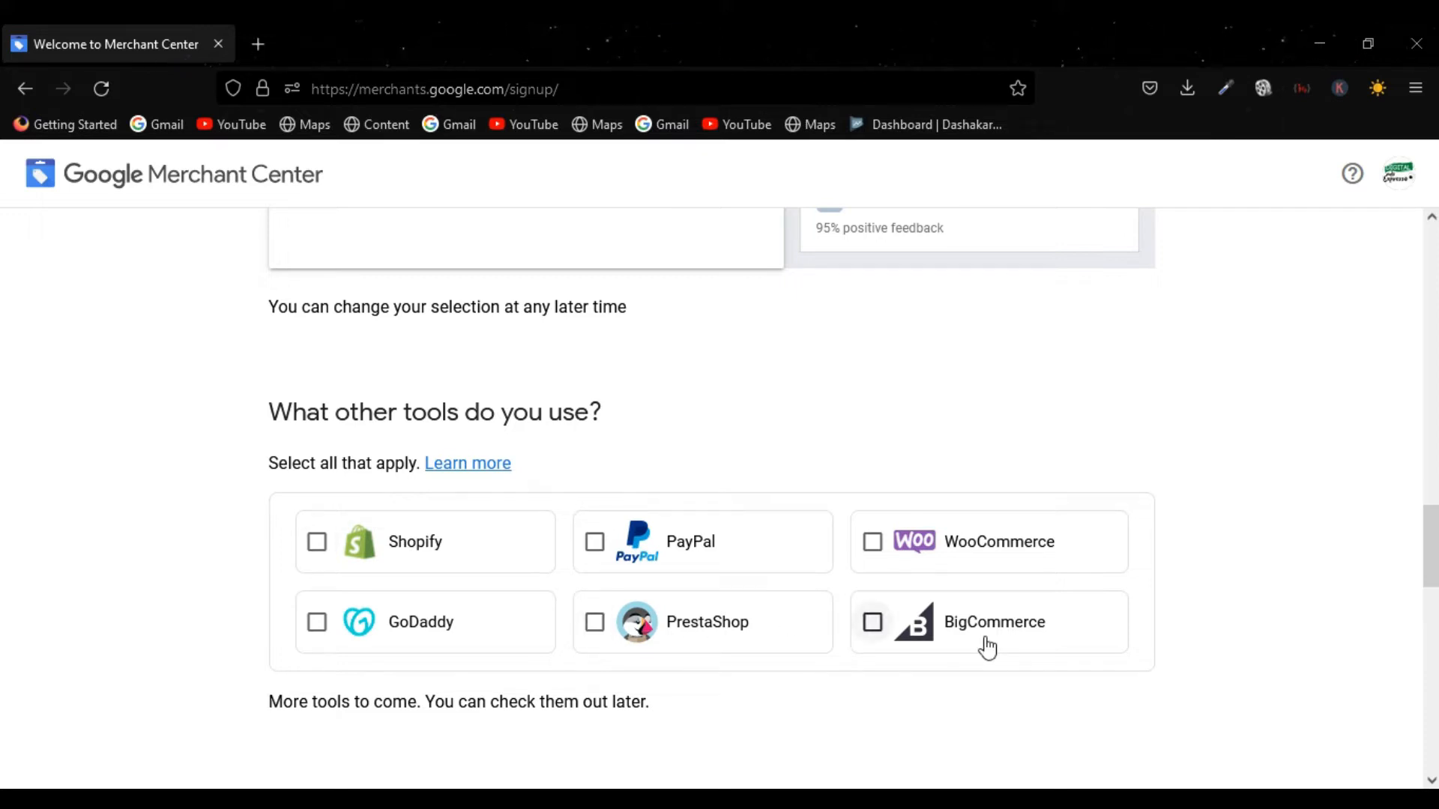
left_click(874, 544)
Sign up for emails with tips and best practices about improving performance on Google.
scroll(355, 378, "down", 5)
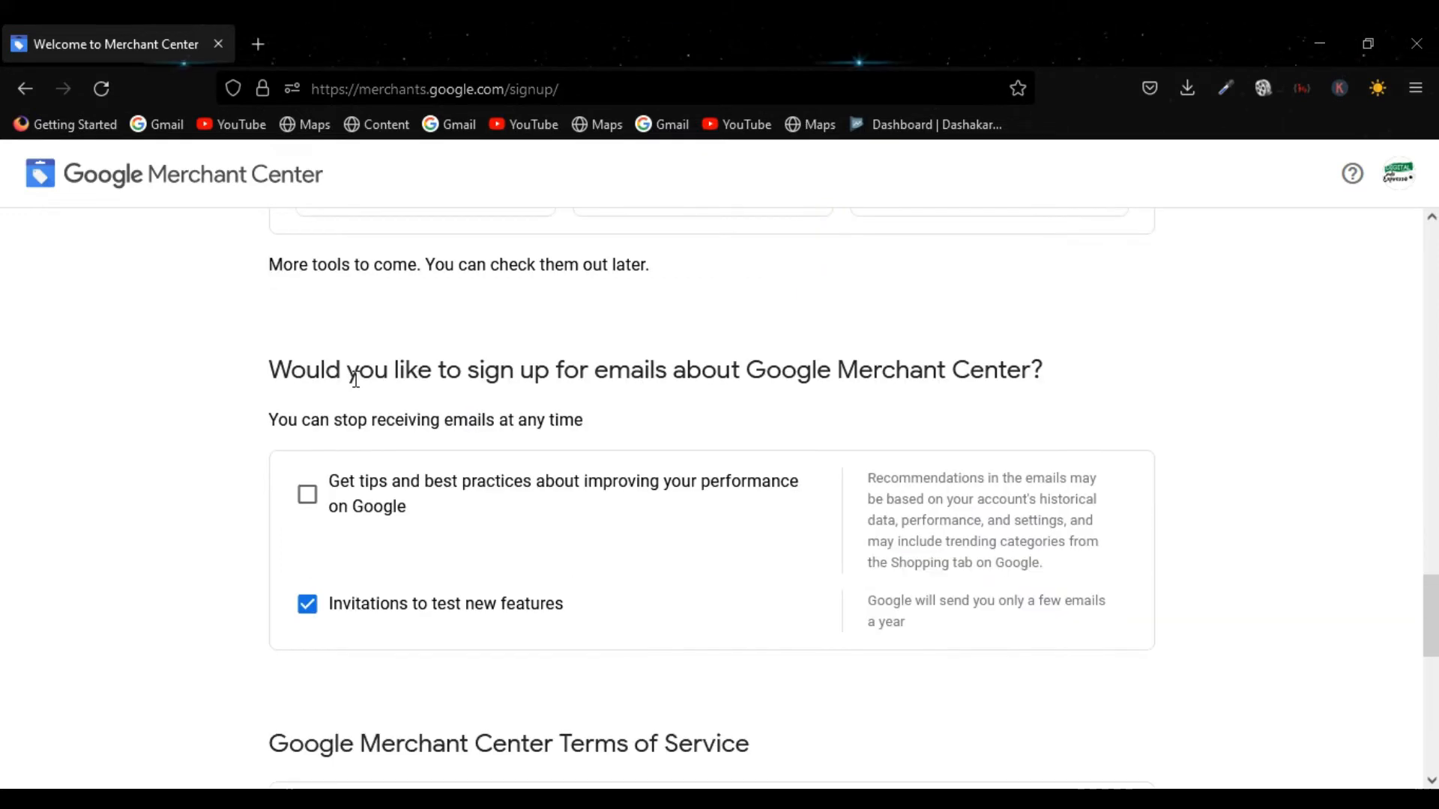
scroll(252, 442, "down", 1)
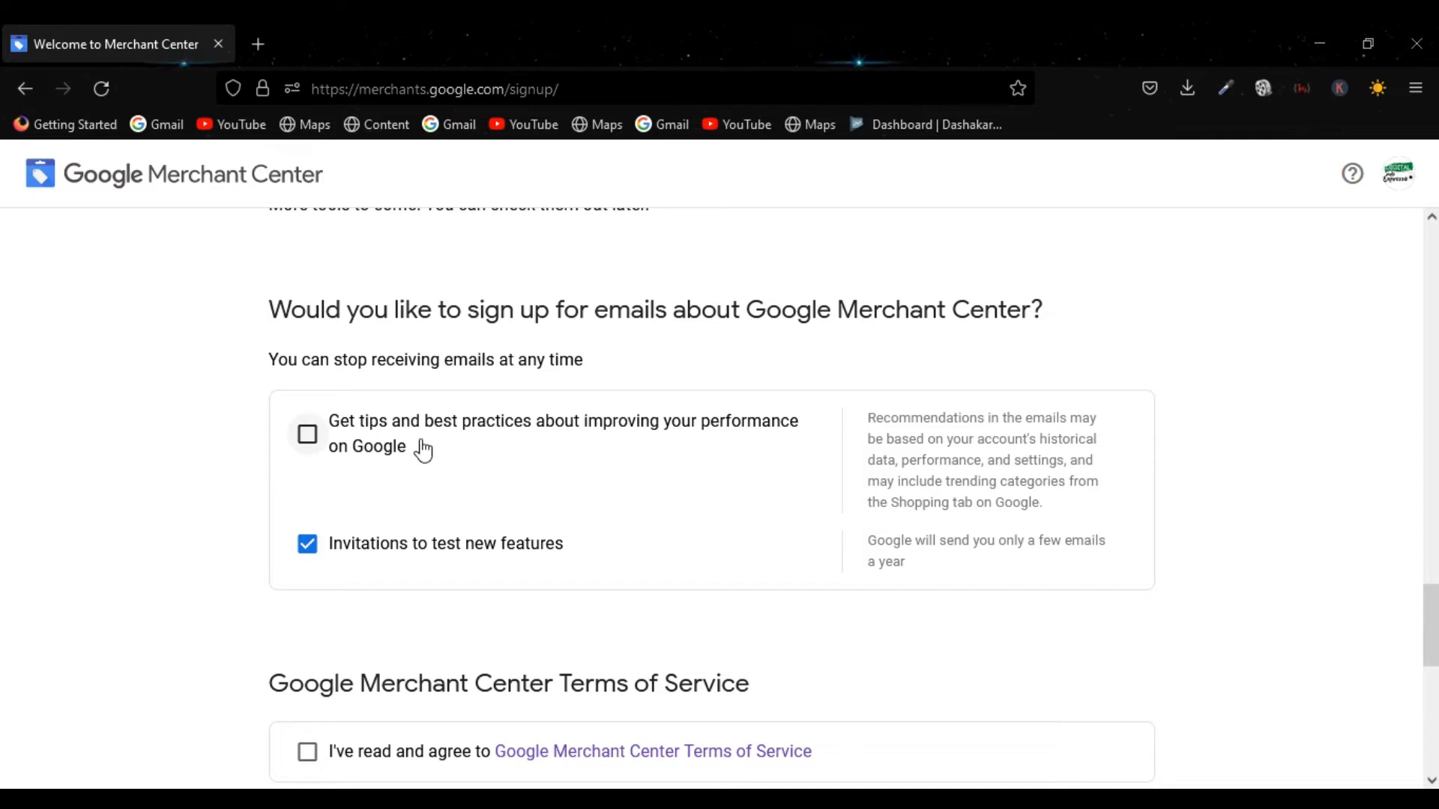
left_click(307, 437)
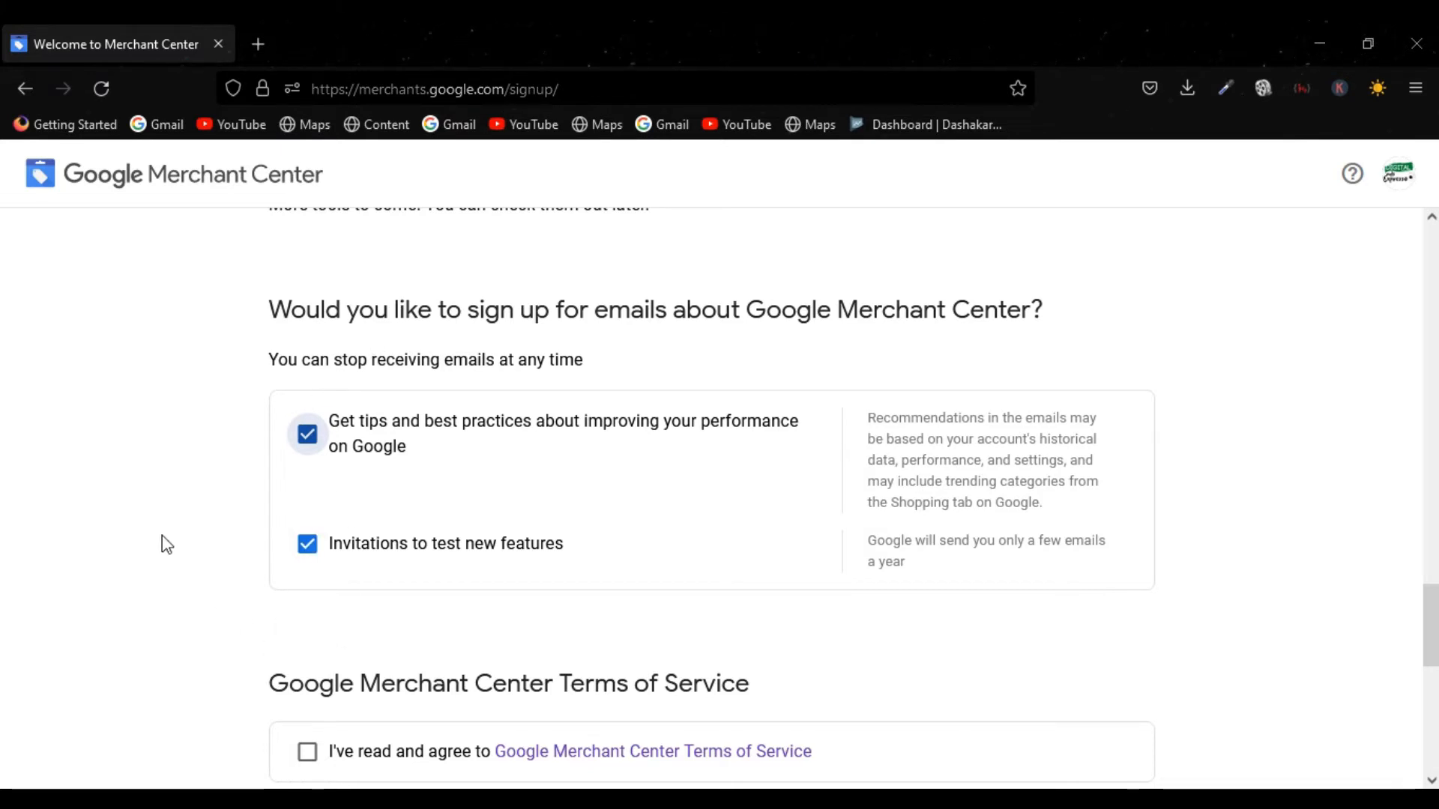
Agree to the Google Merchant Center Terms of Service and create the account.
scroll(162, 535, "down", 4)
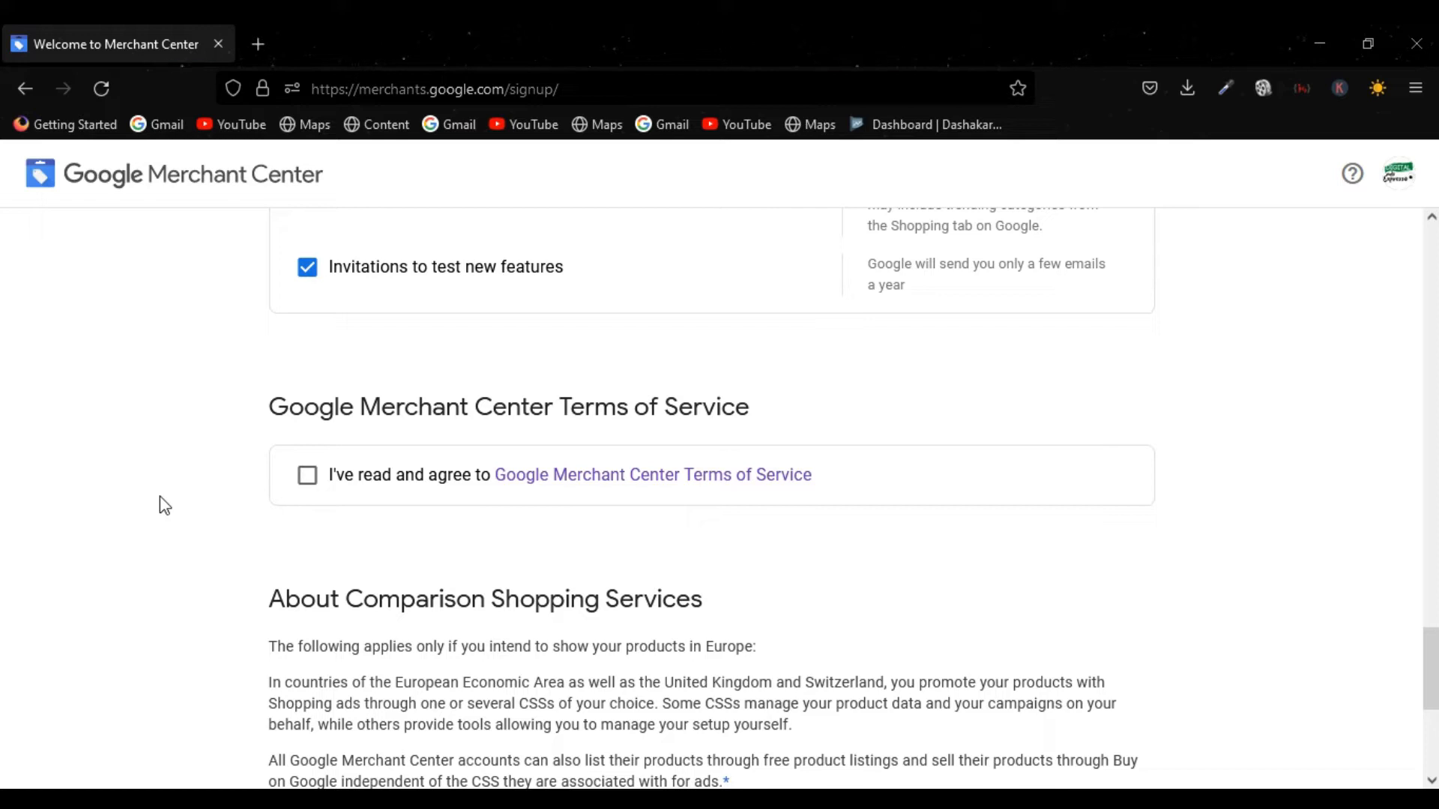
left_click(307, 480)
scroll(150, 454, "down", 5)
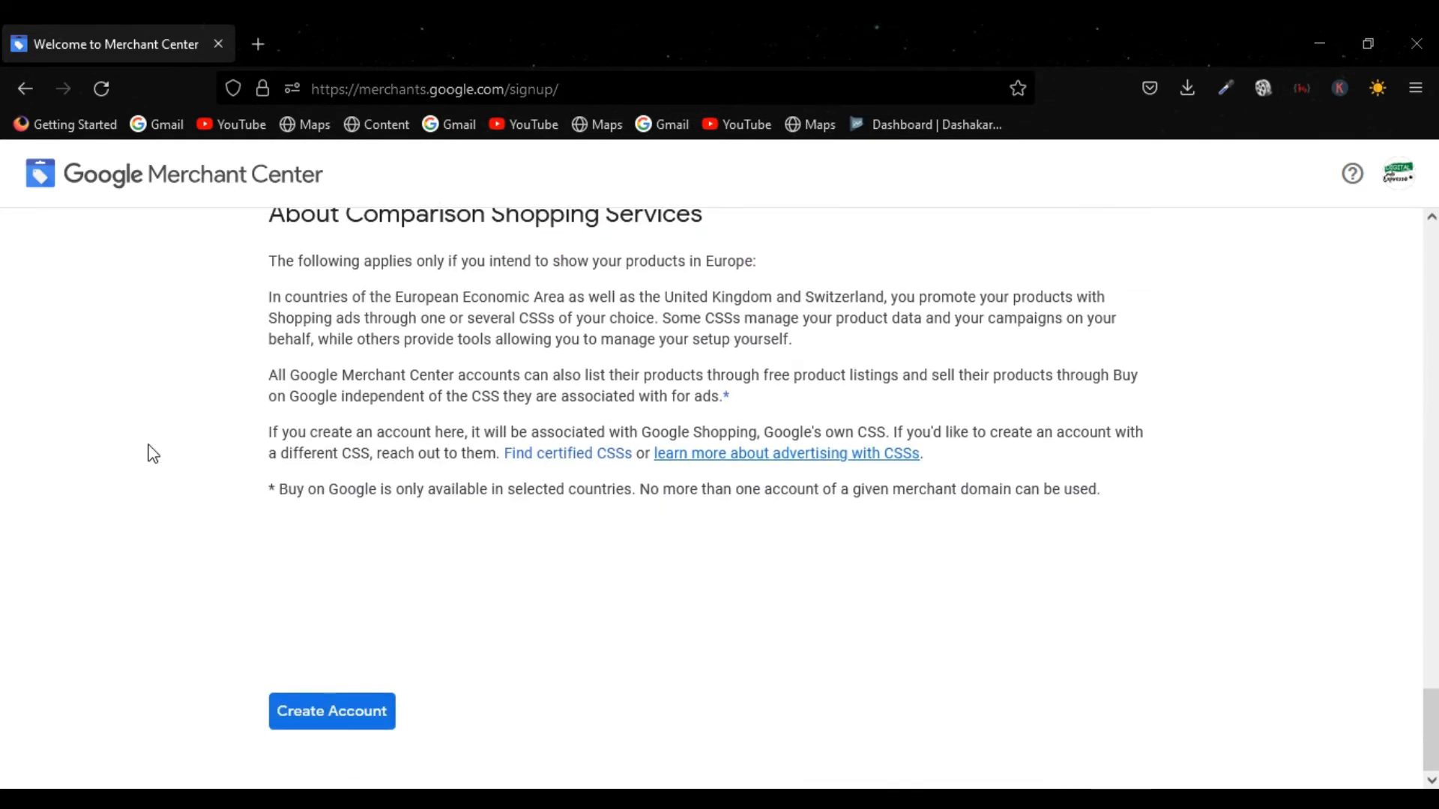
left_click(349, 720)
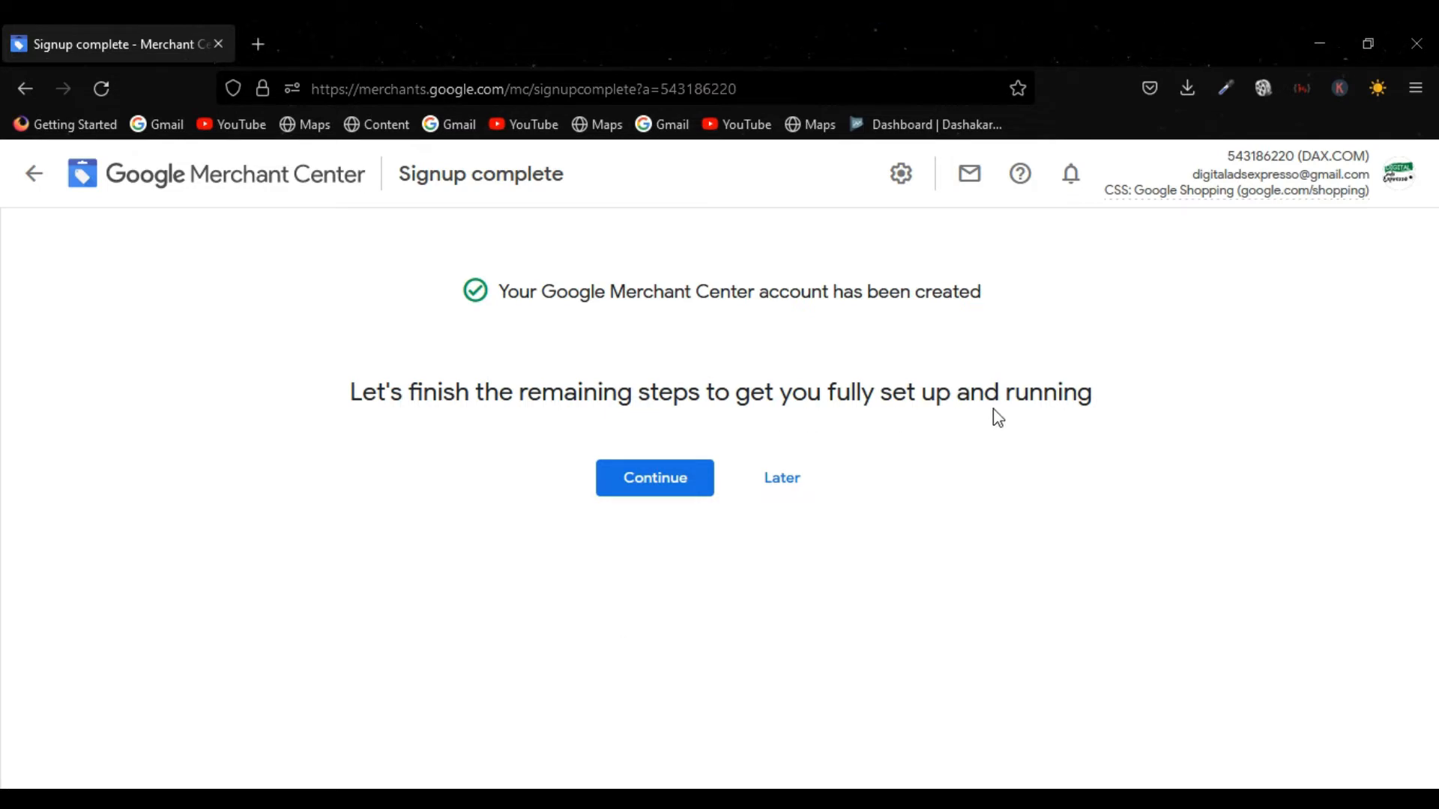
Continue the remaining account setup past the free product listings introduction to the business details.
left_click(641, 483)
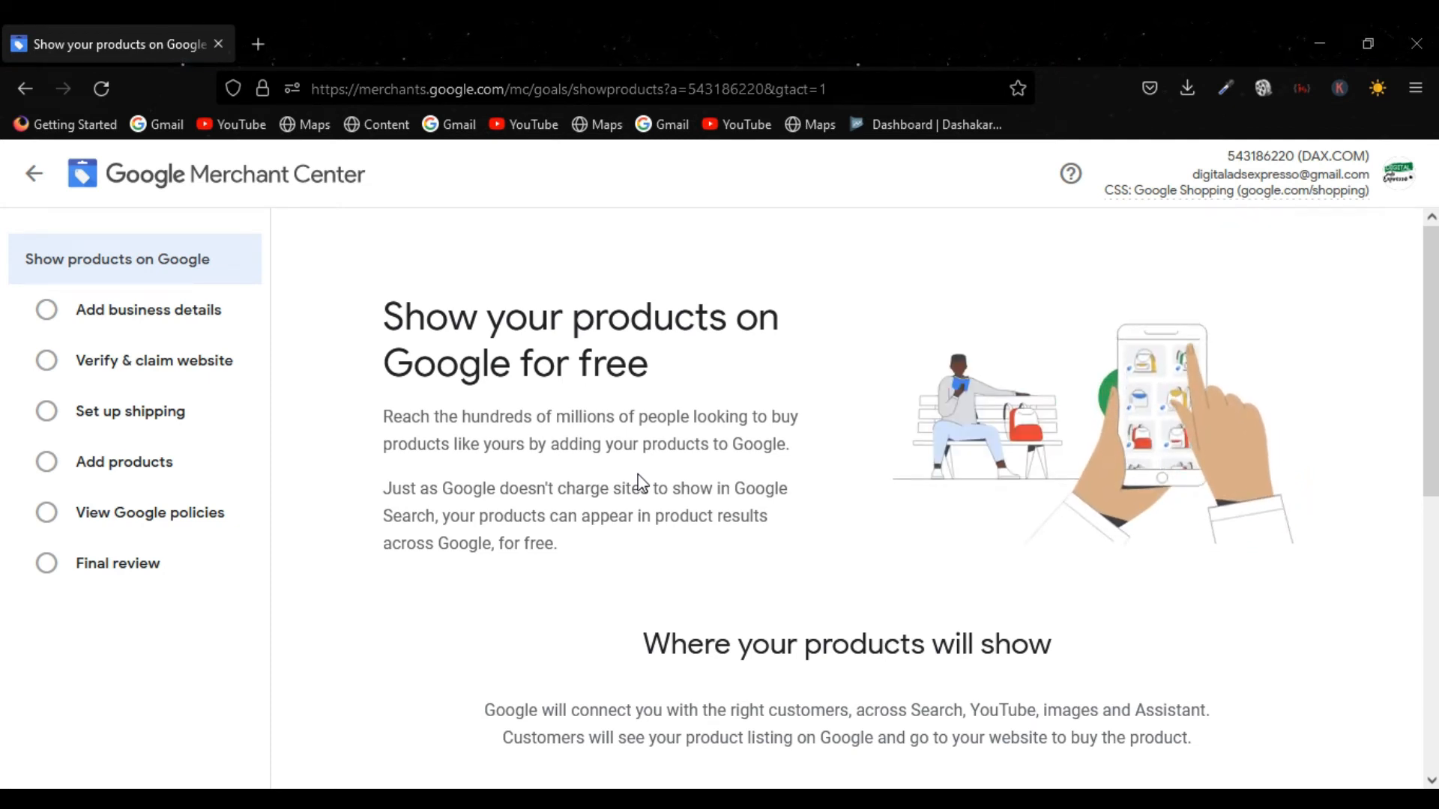
scroll(637, 482, "down", 8)
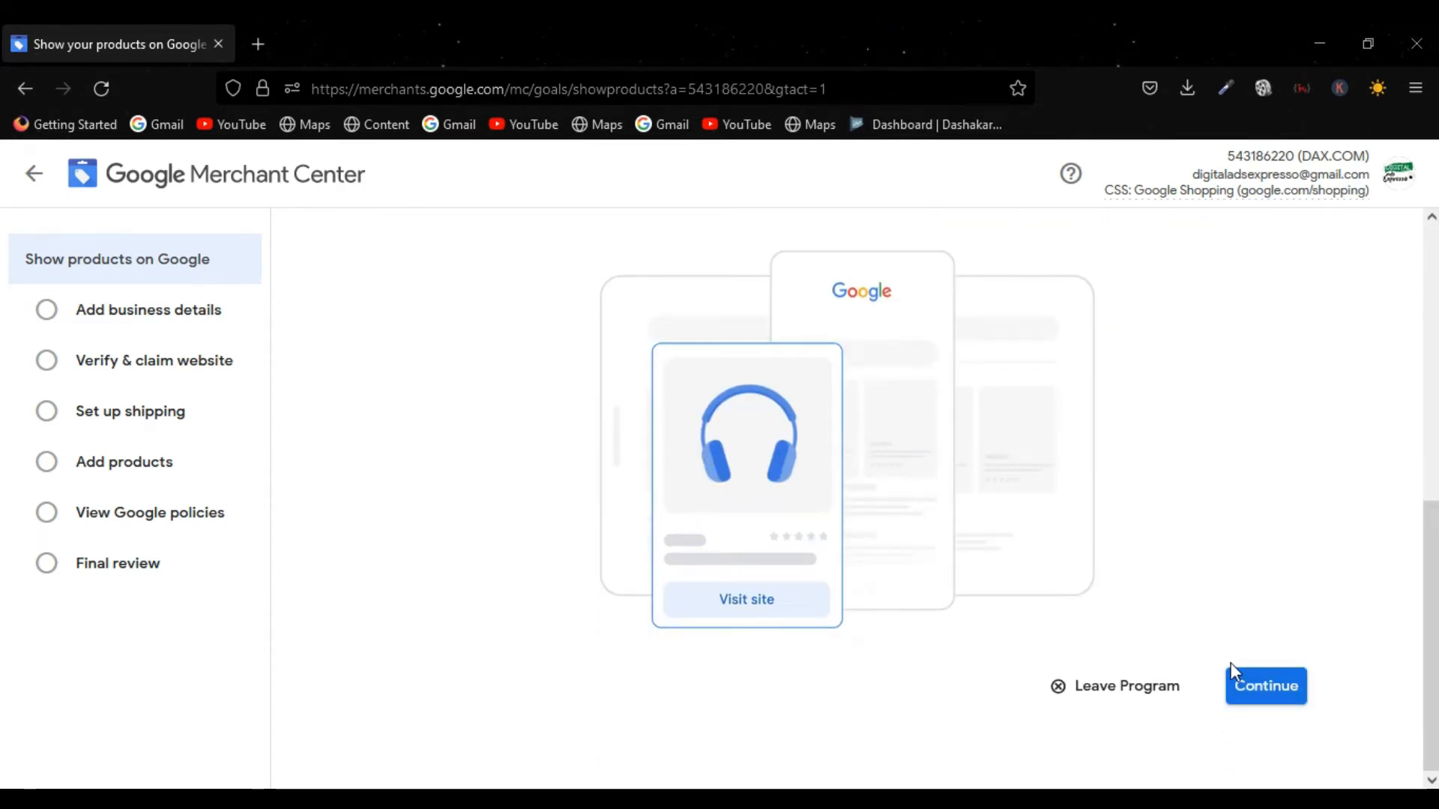
left_click(1232, 670)
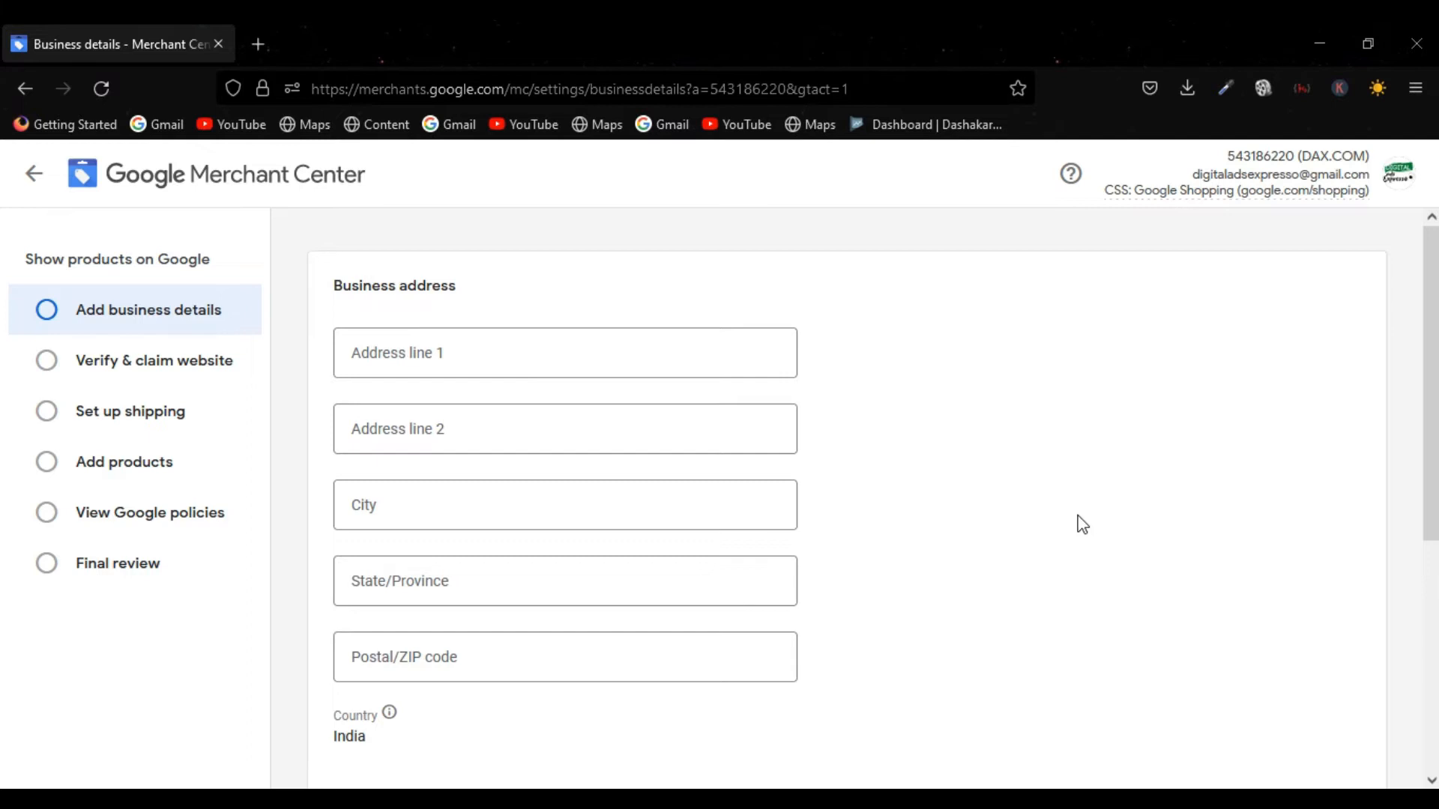
Review the business details form and fill in the business address.
scroll(597, 355, "down", 1)
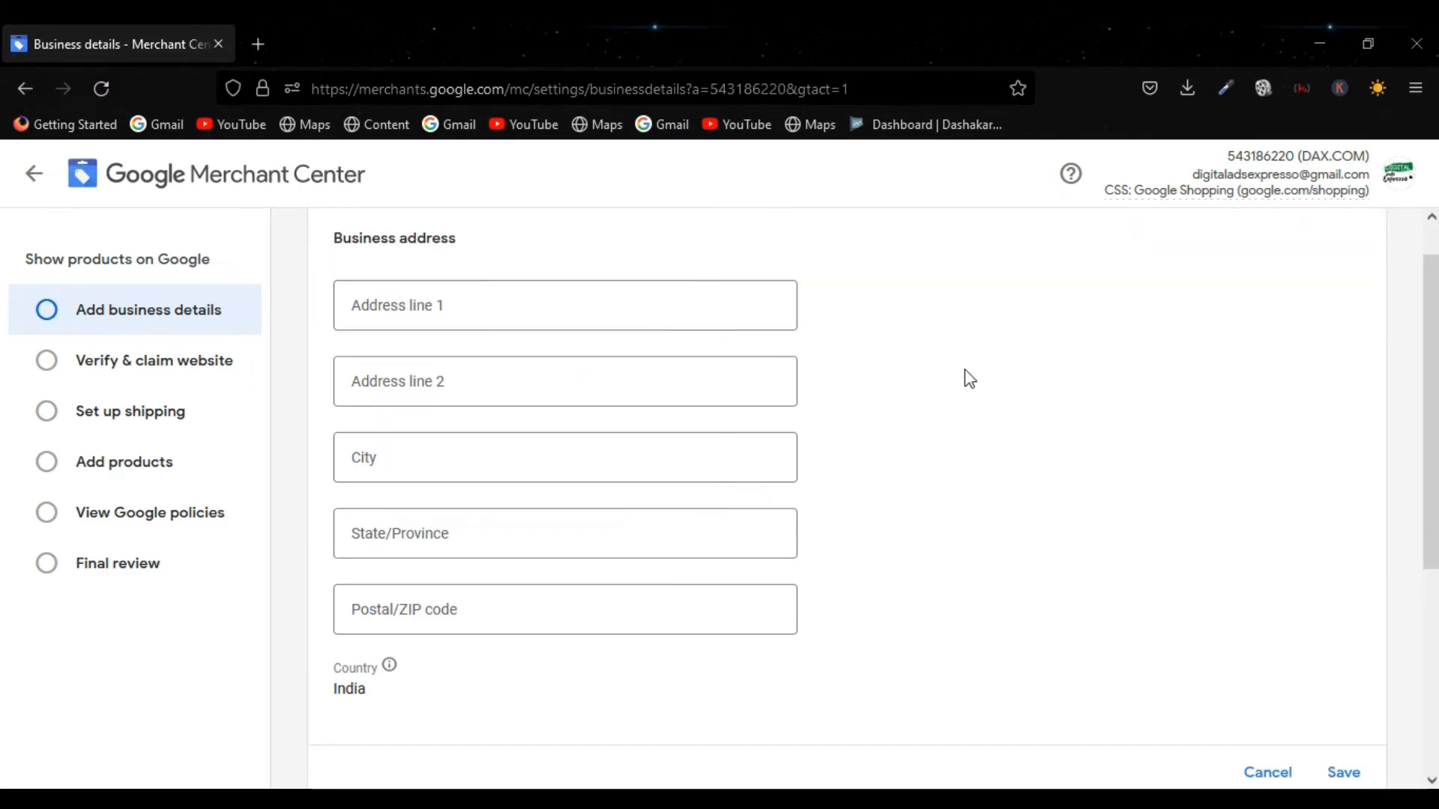
scroll(966, 375, "down", 2)
scroll(964, 370, "down", 4)
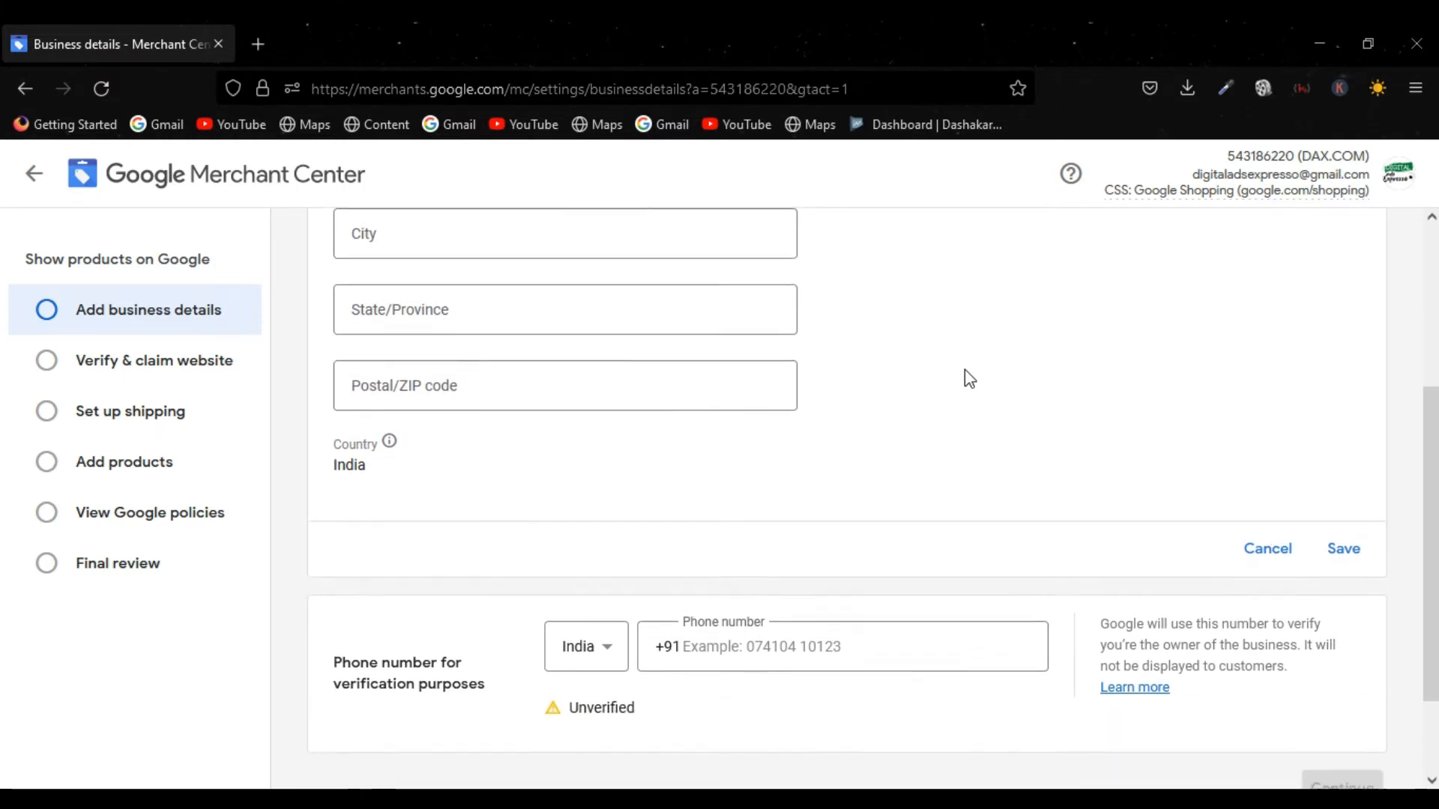
scroll(964, 370, "up", 7)
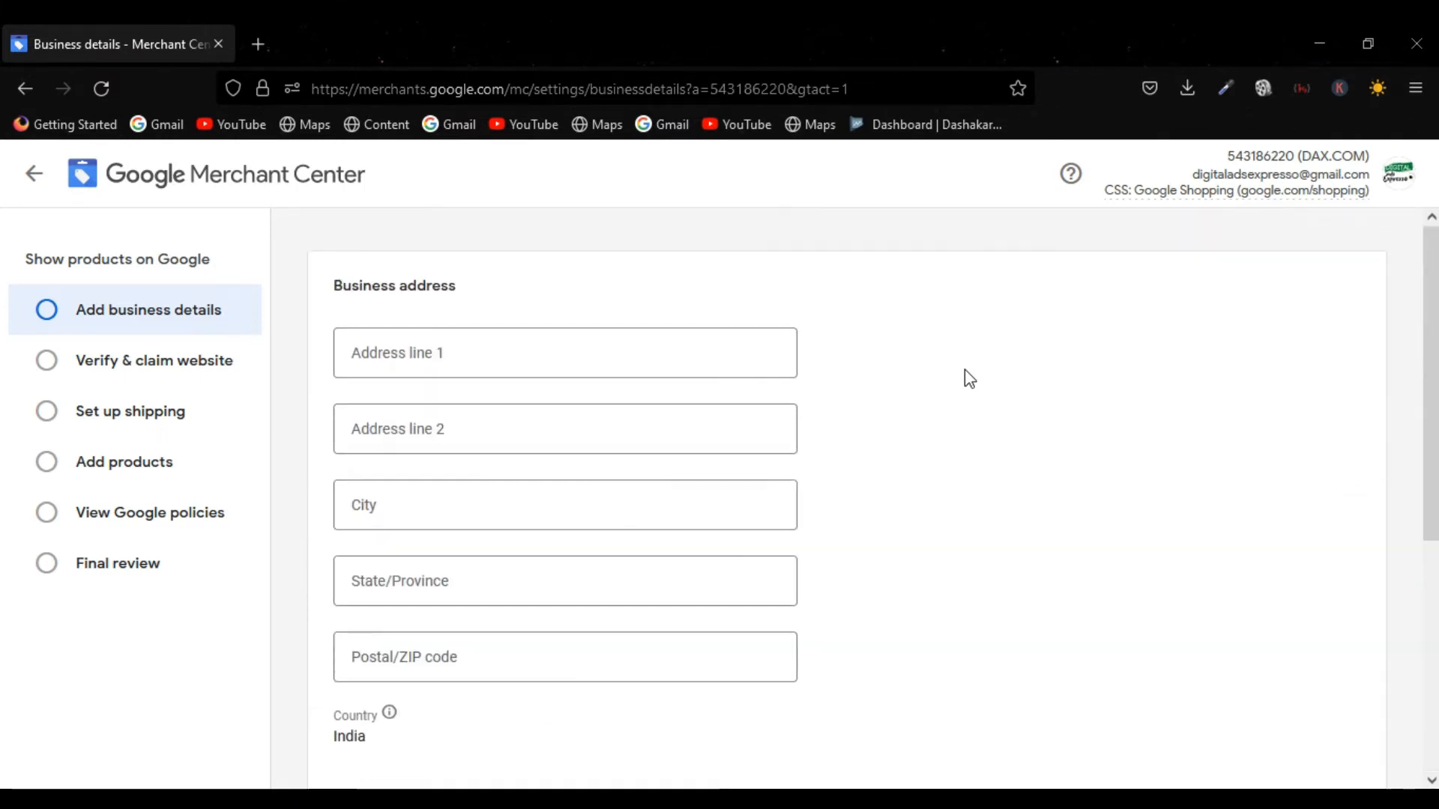
left_click(563, 362)
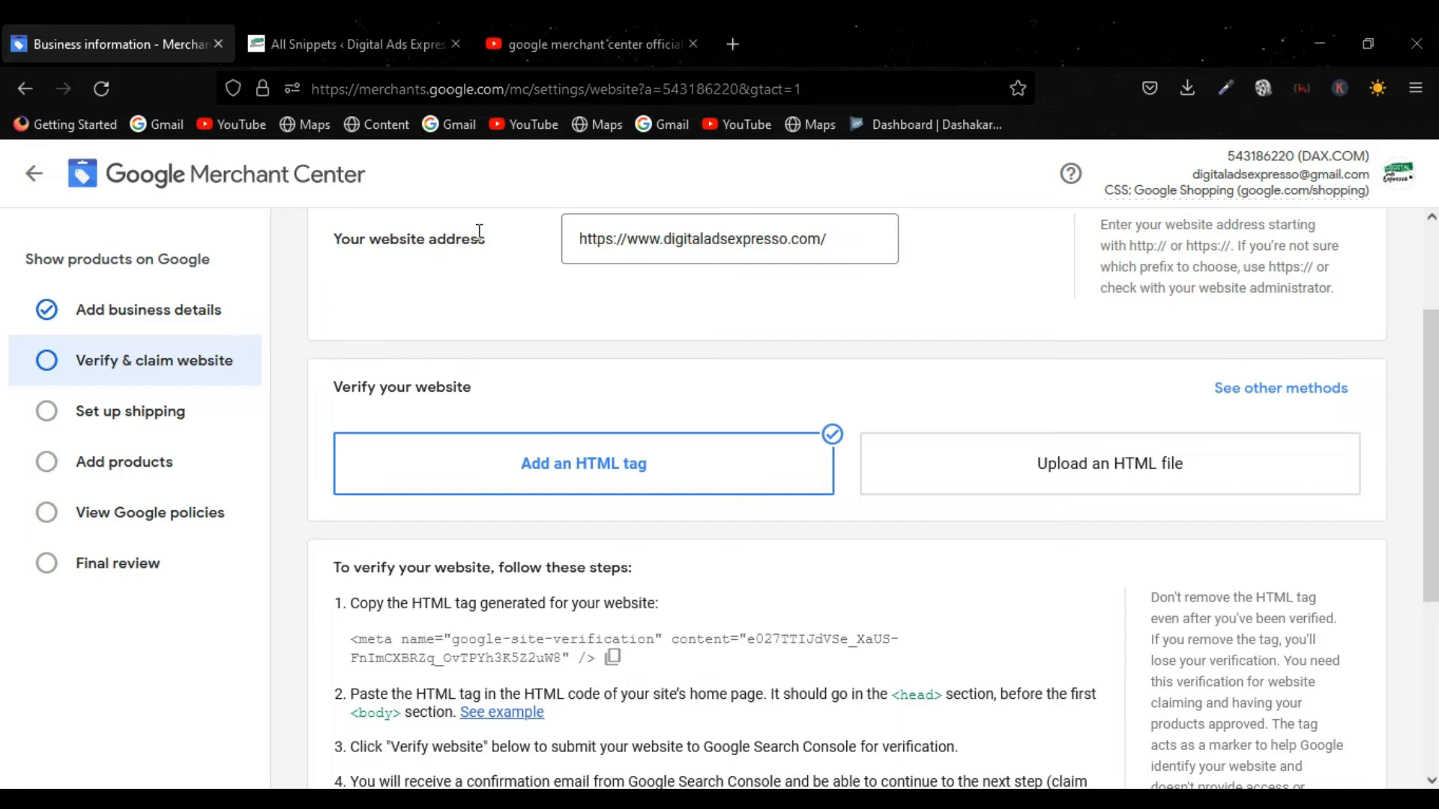
scroll(479, 230, "up", 2)
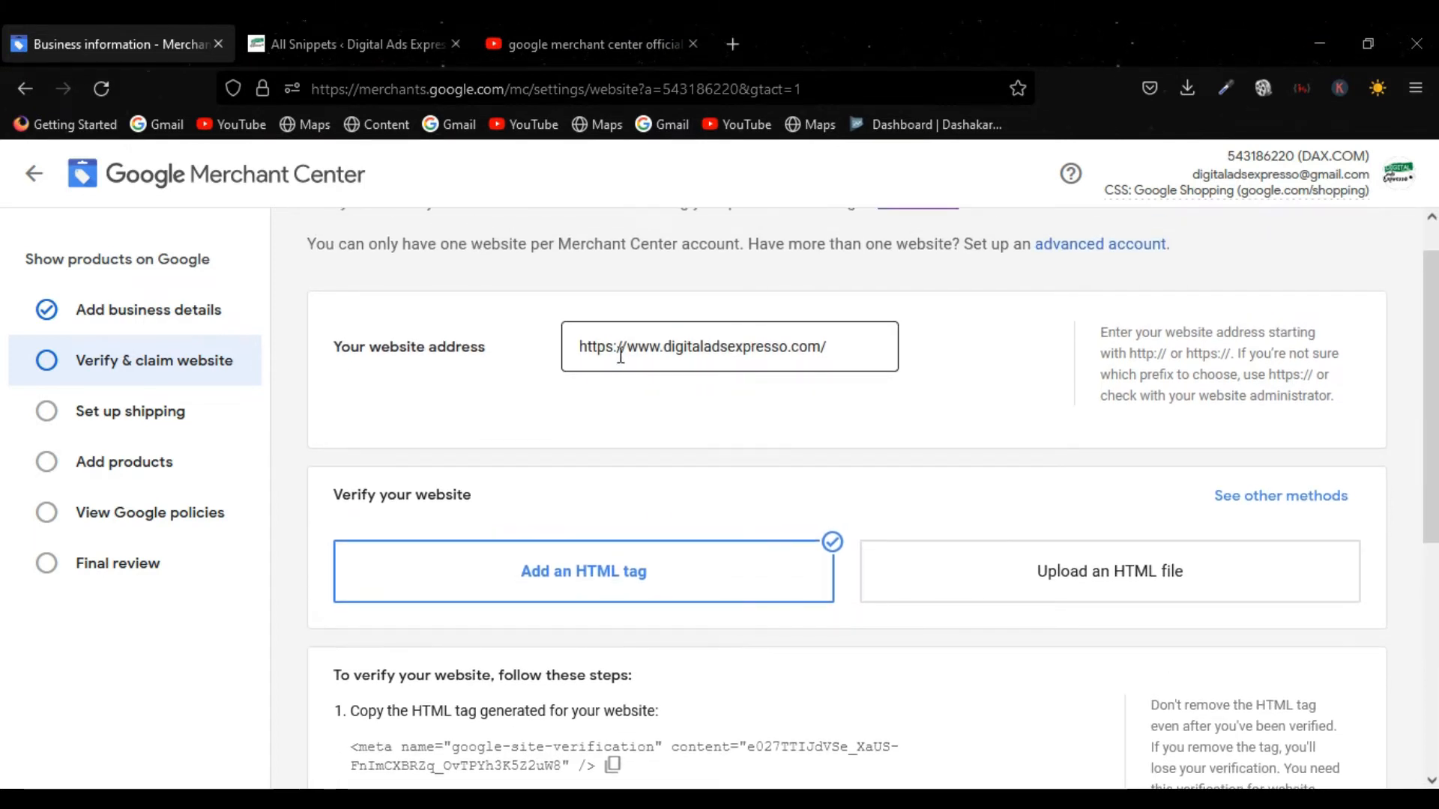
scroll(614, 360, "down", 5)
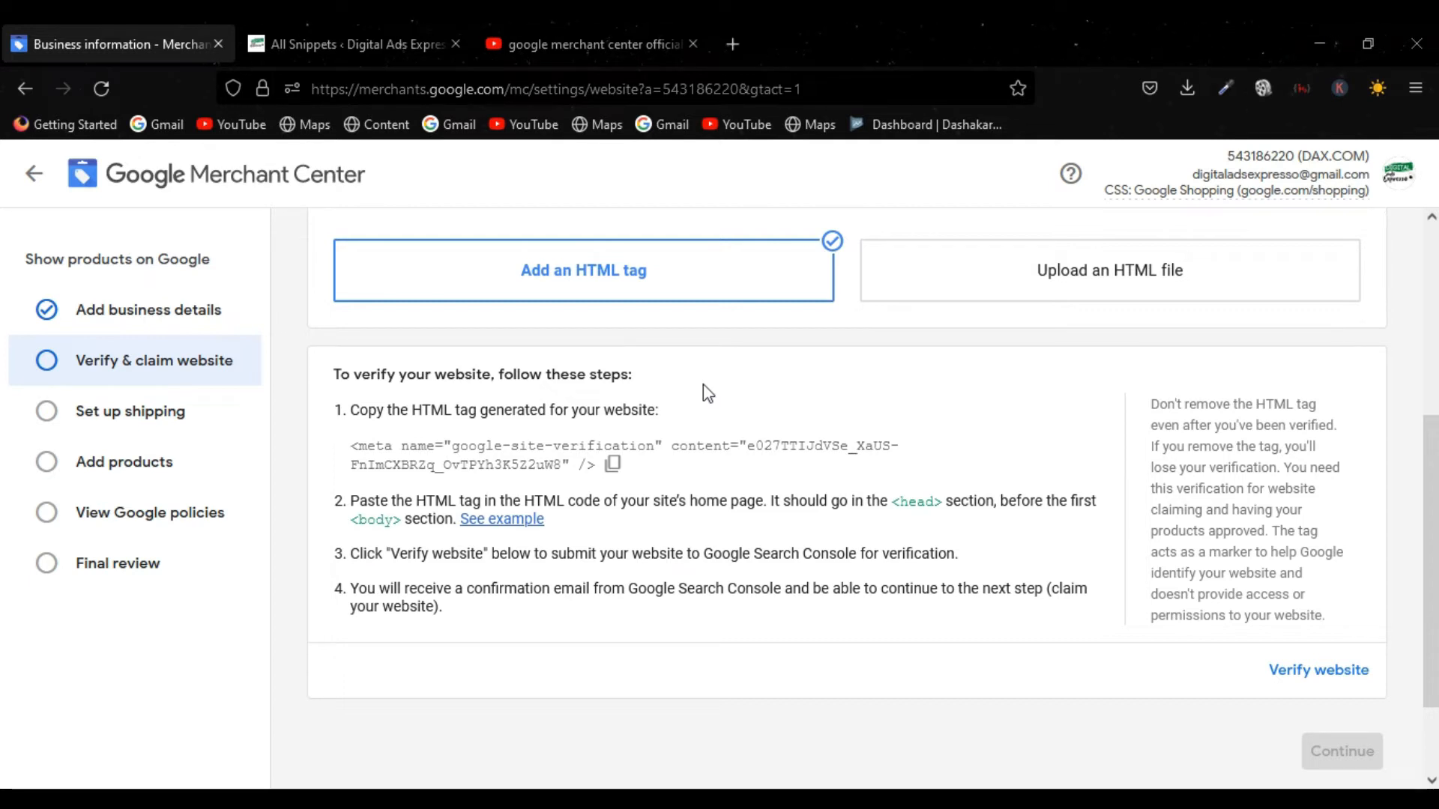
left_click(614, 465)
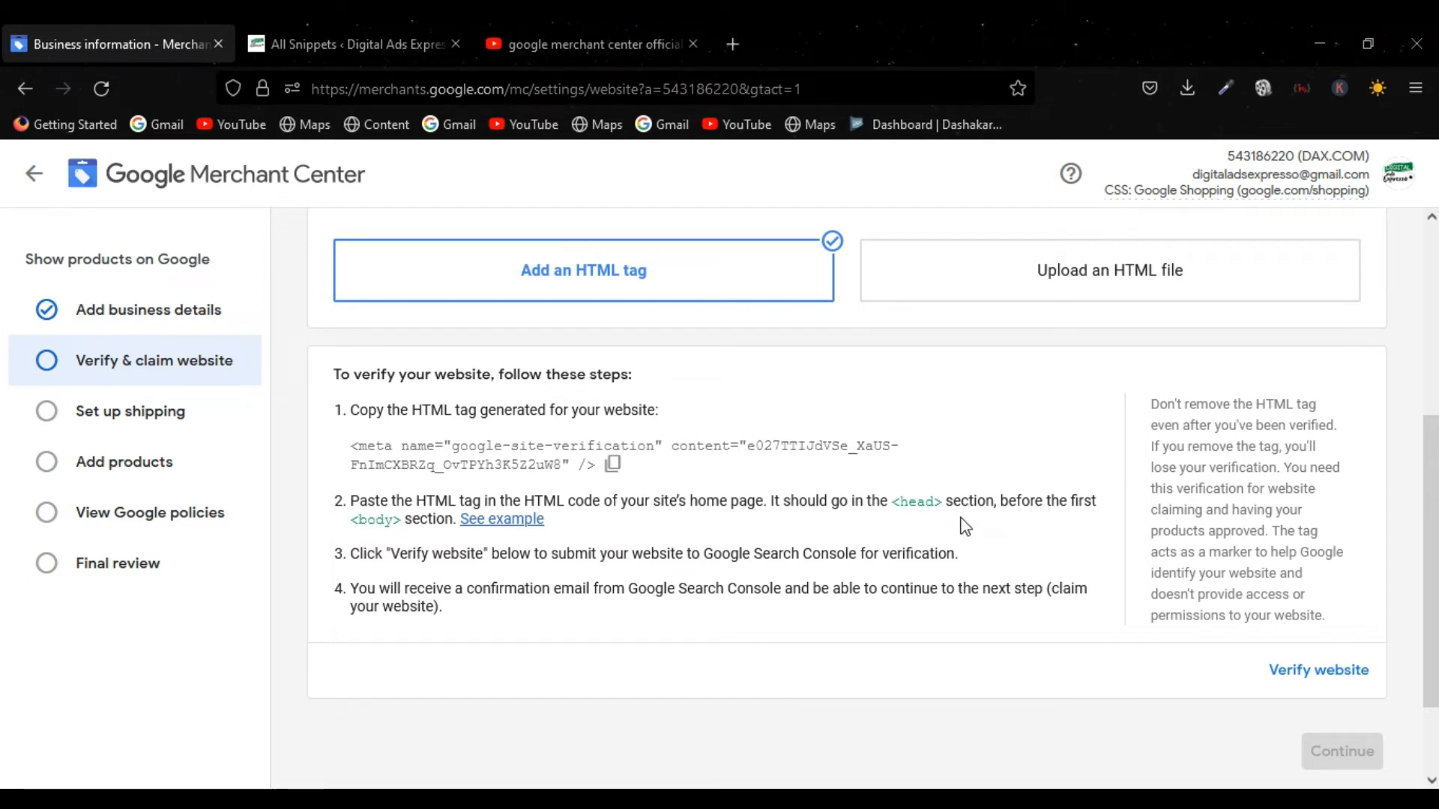
Verify the store website using the HTML tag method and claim it.
scroll(961, 519, "up", 1)
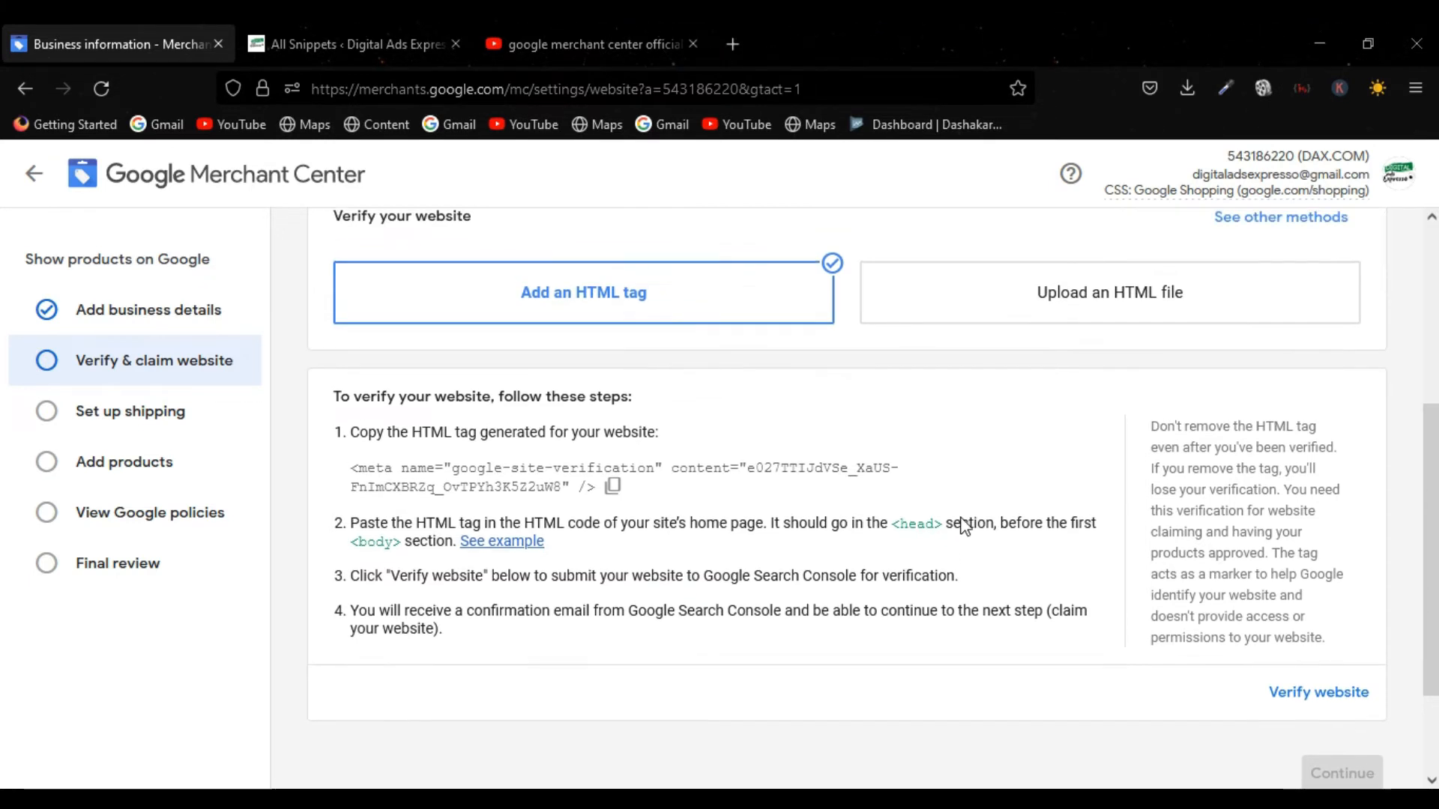
scroll(960, 518, "down", 1)
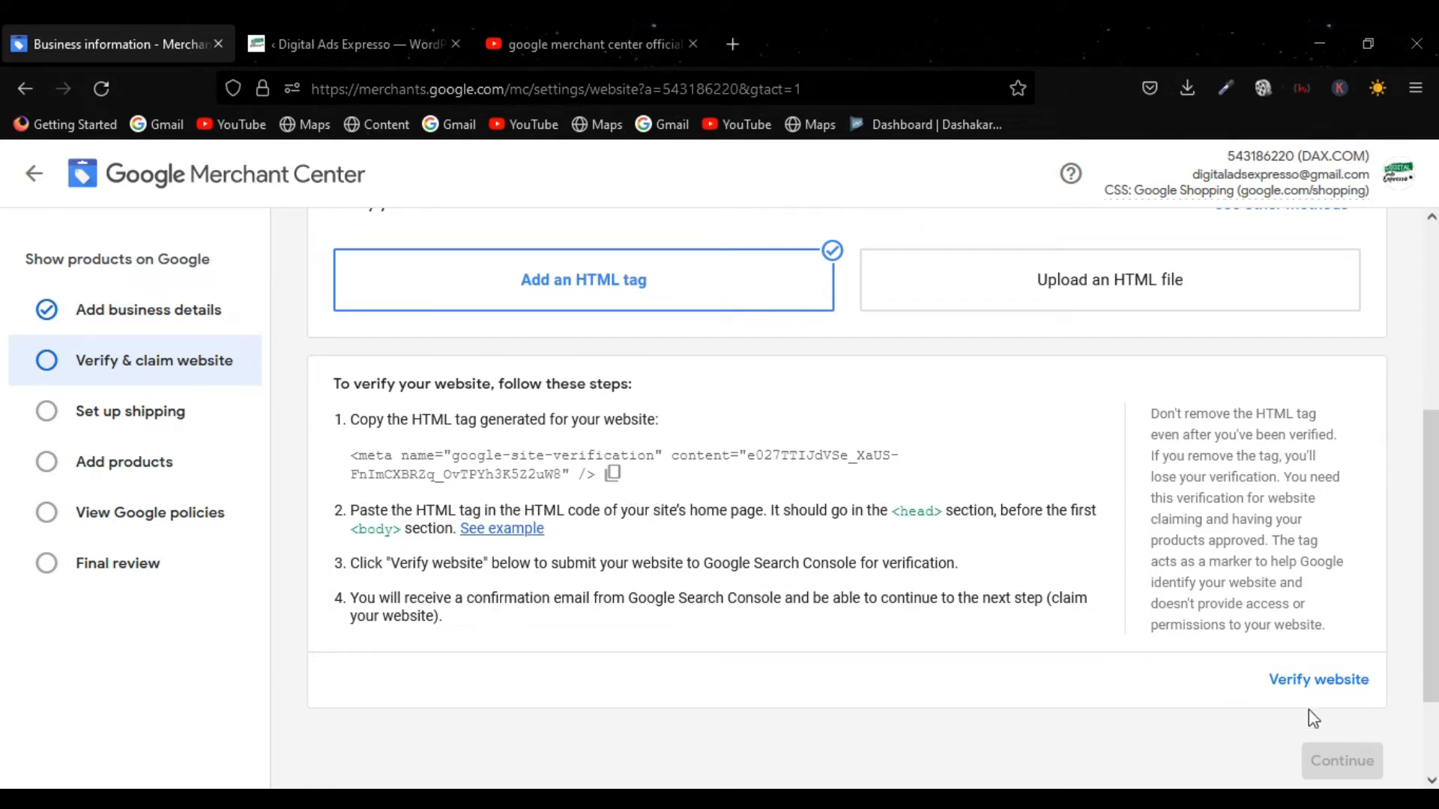
left_click(1319, 682)
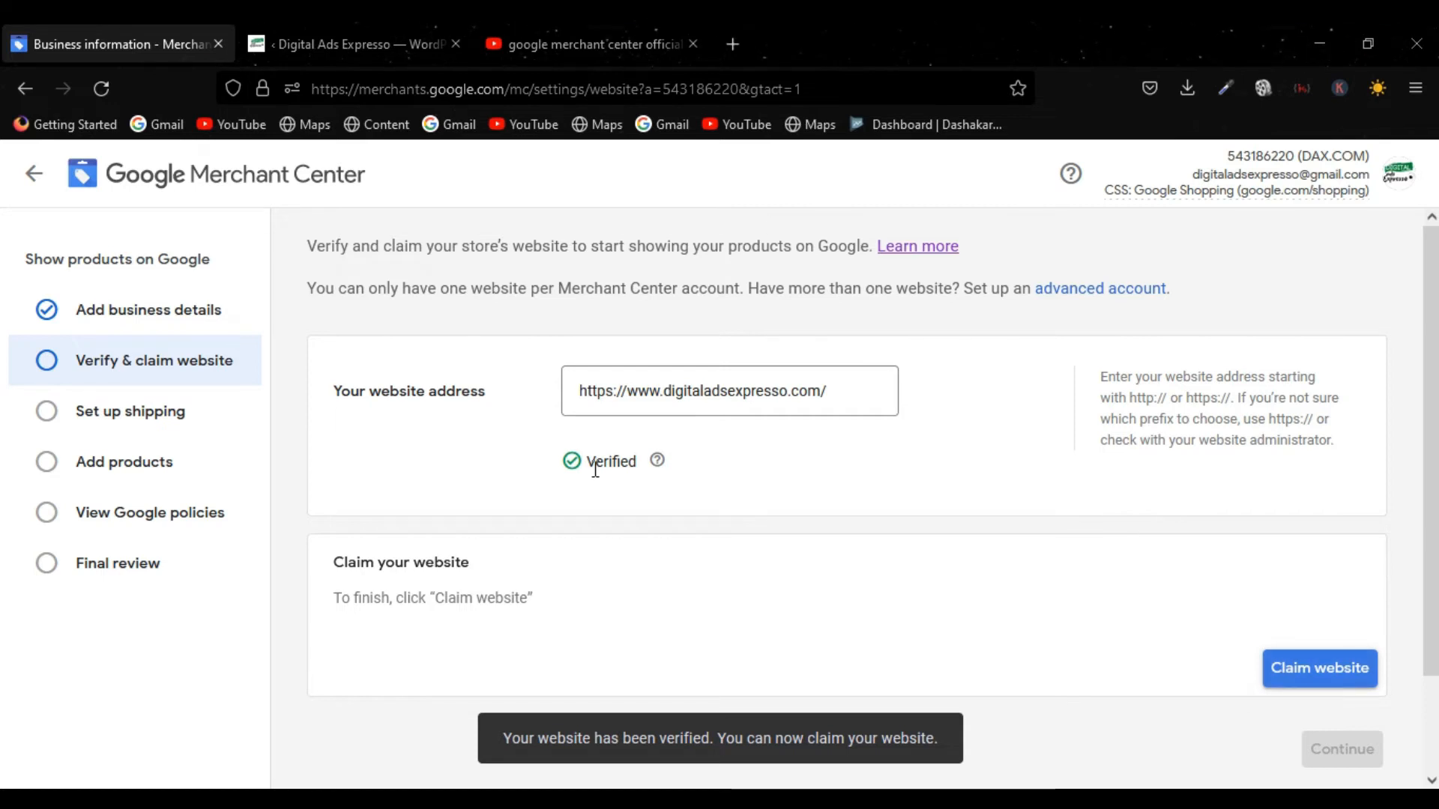
scroll(667, 489, "down", 2)
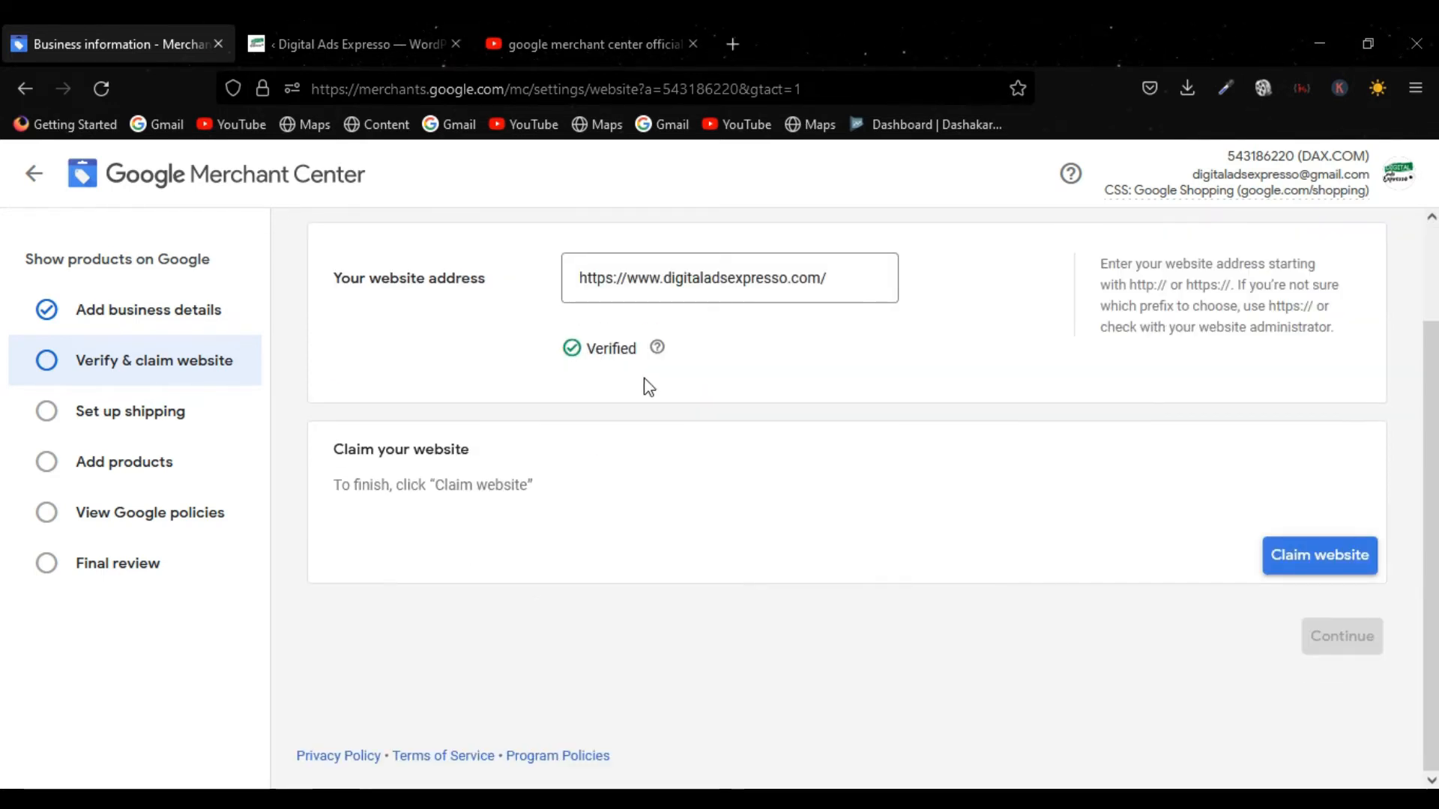
left_click(1316, 563)
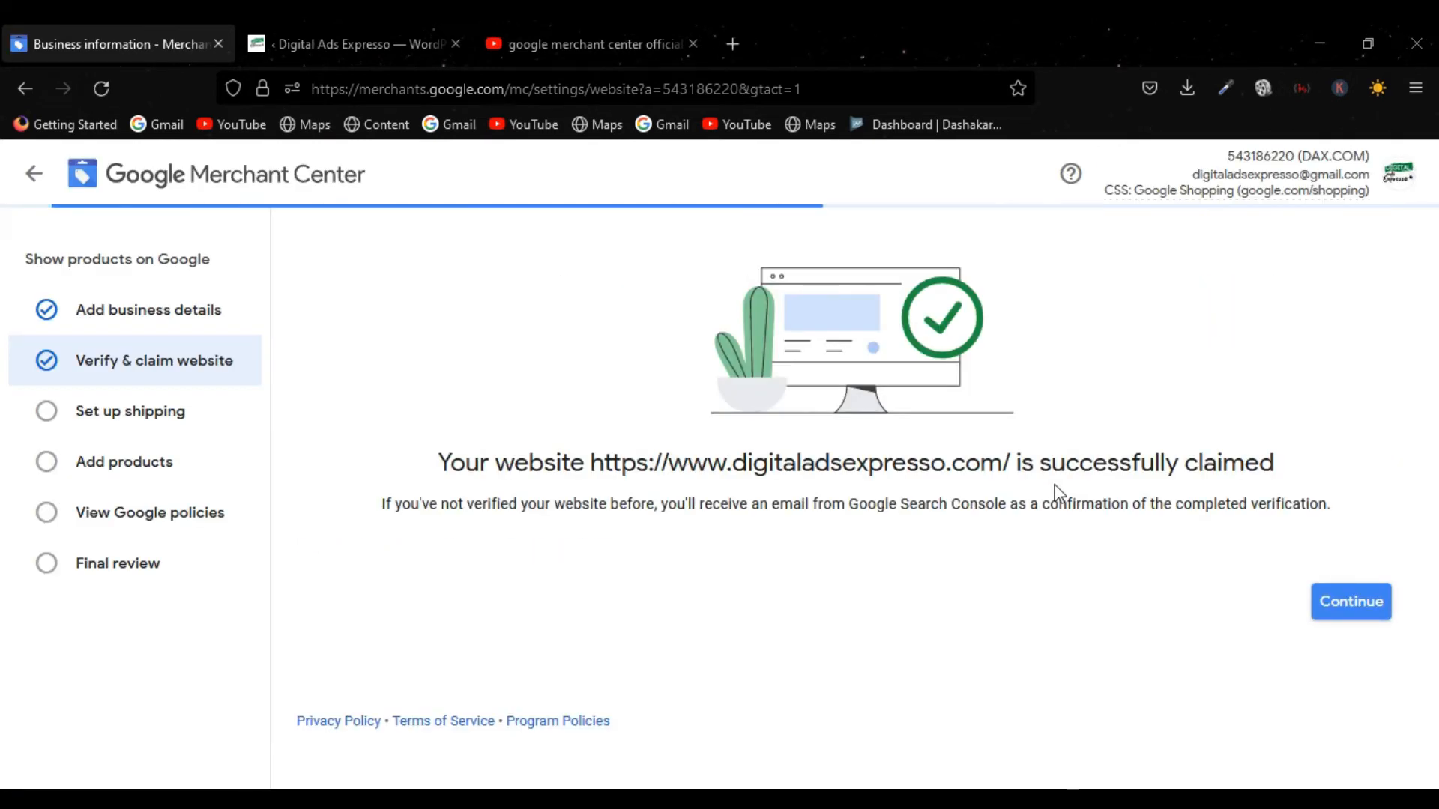
Complete the service coverage for a shipping service named DAX.COM shipping, with India as the country and INR as the currency.
left_click(1362, 616)
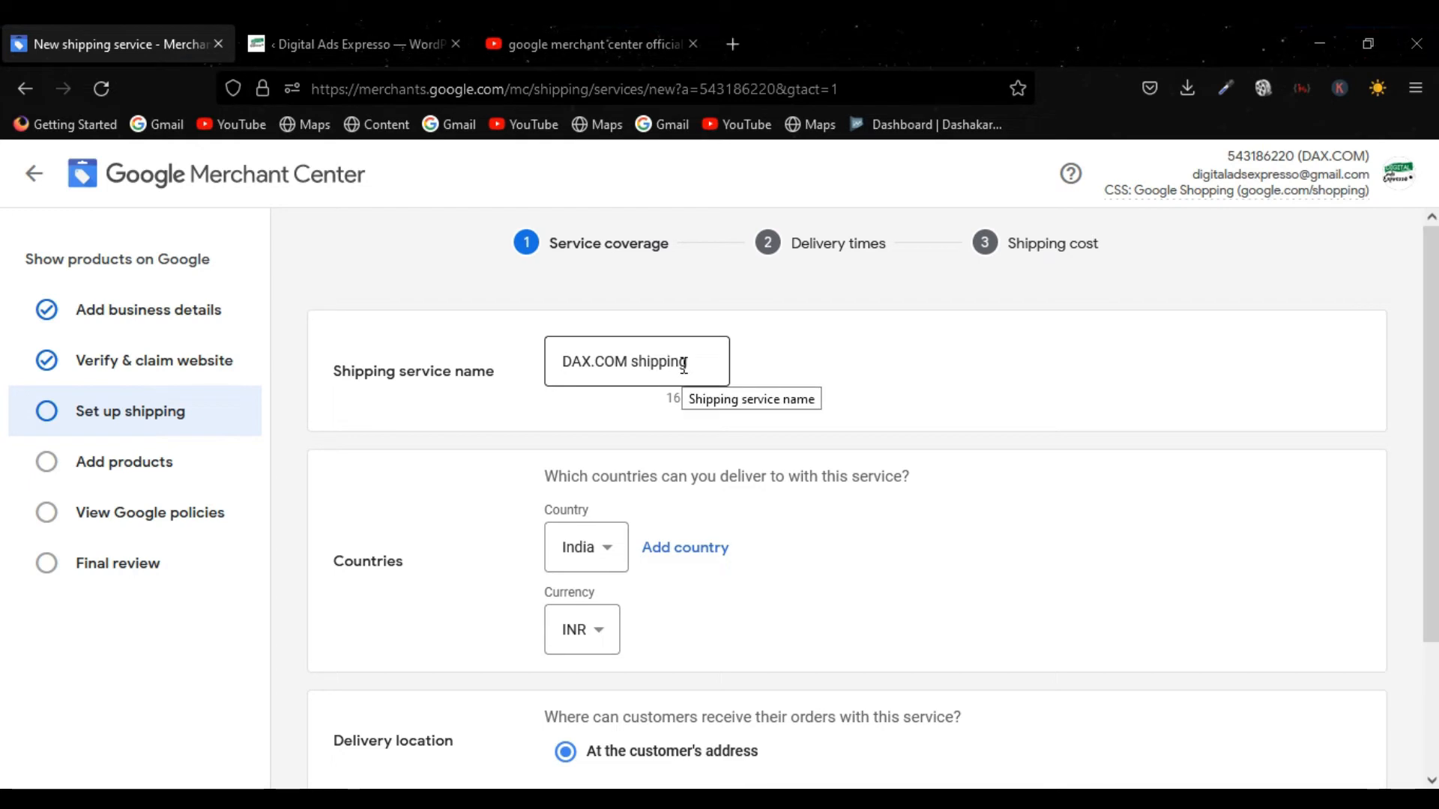
scroll(411, 497, "down", 3)
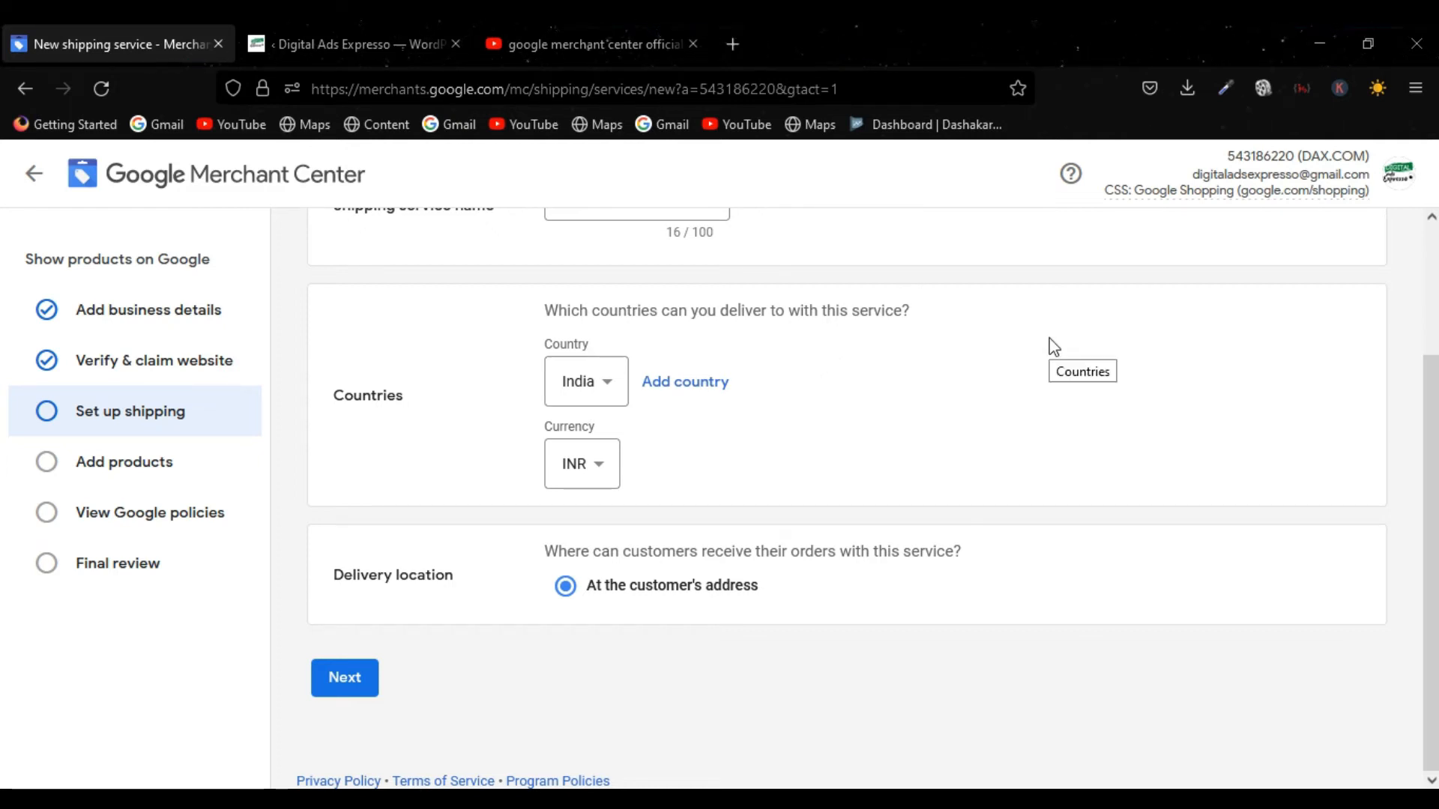
left_click(587, 401)
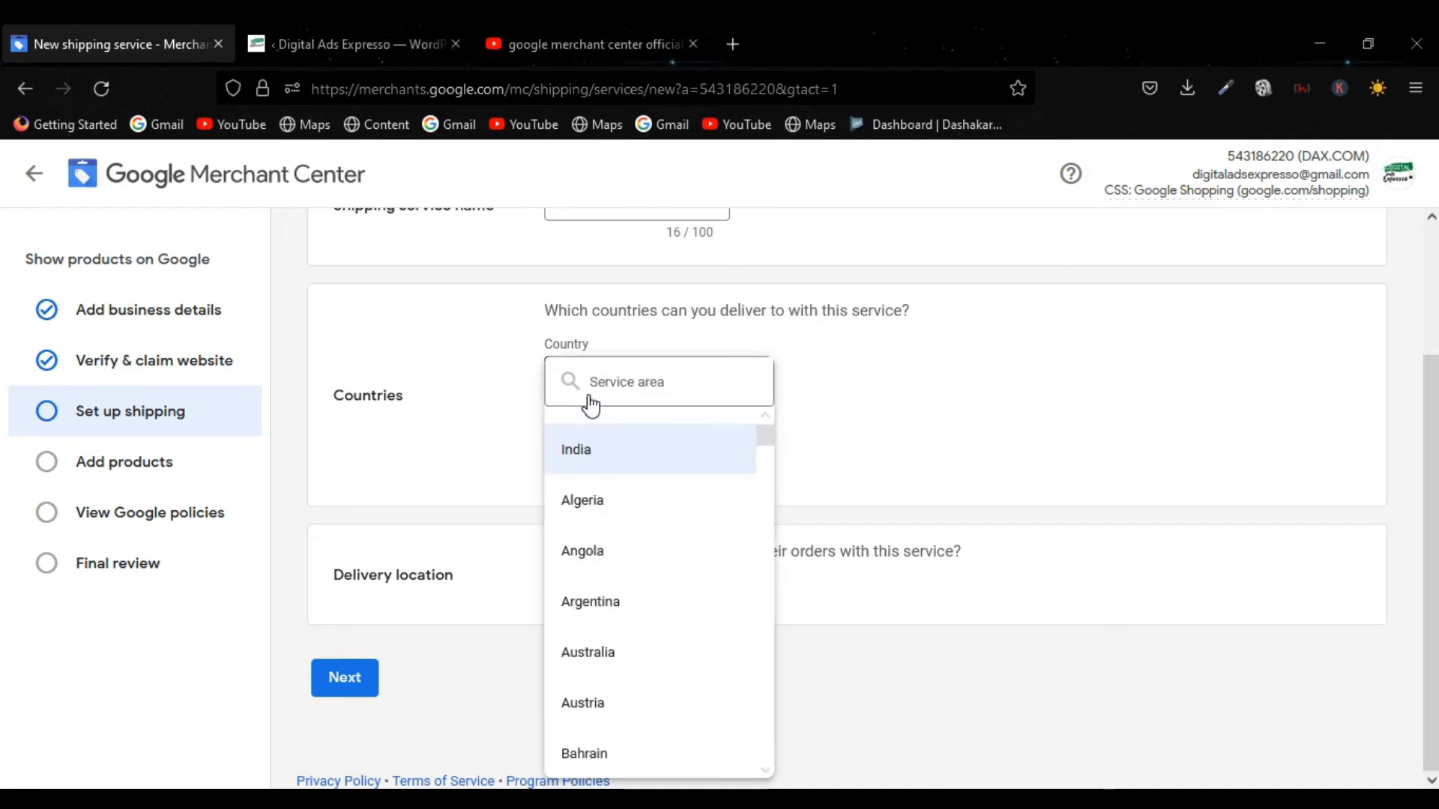
left_click(948, 374)
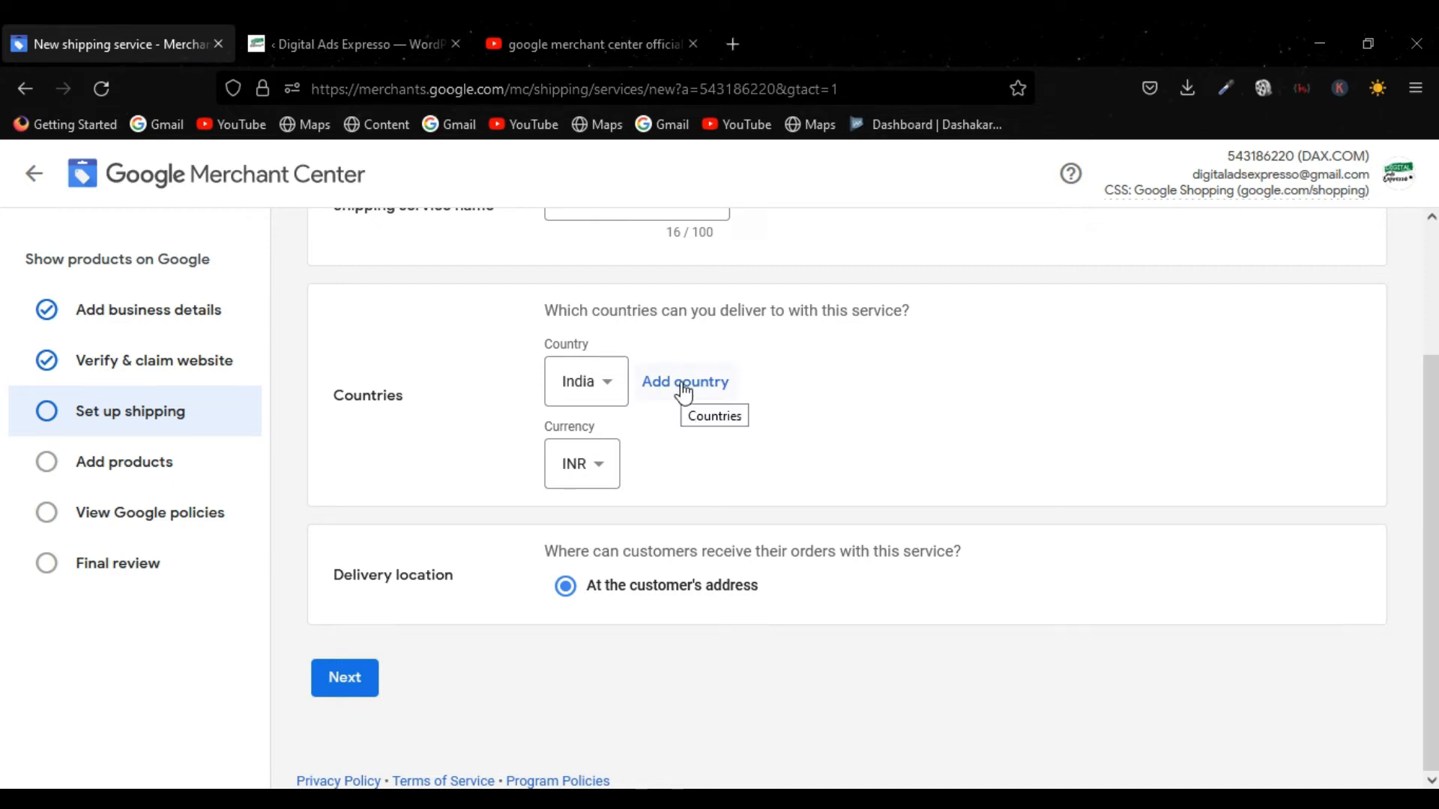
left_click(597, 476)
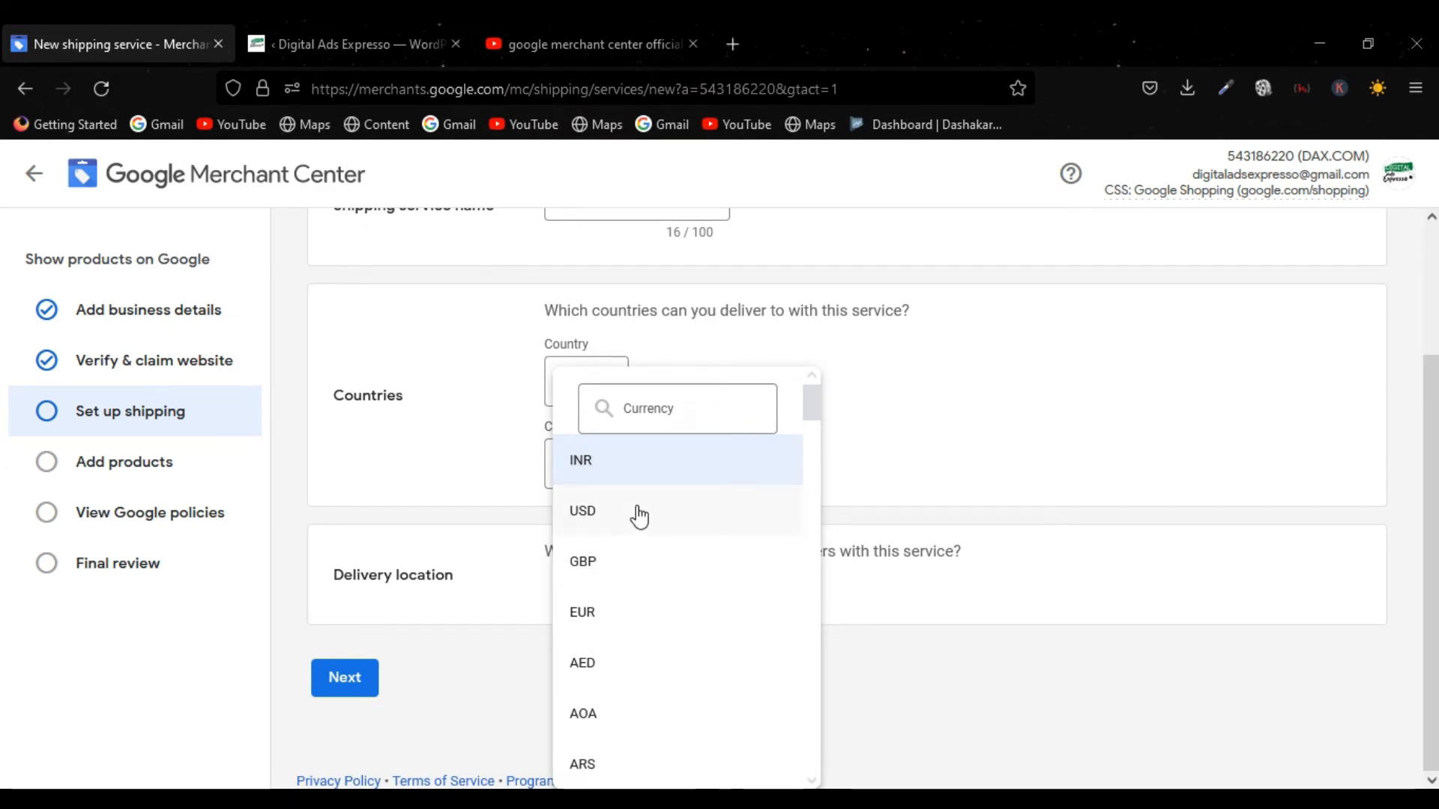
left_click(871, 408)
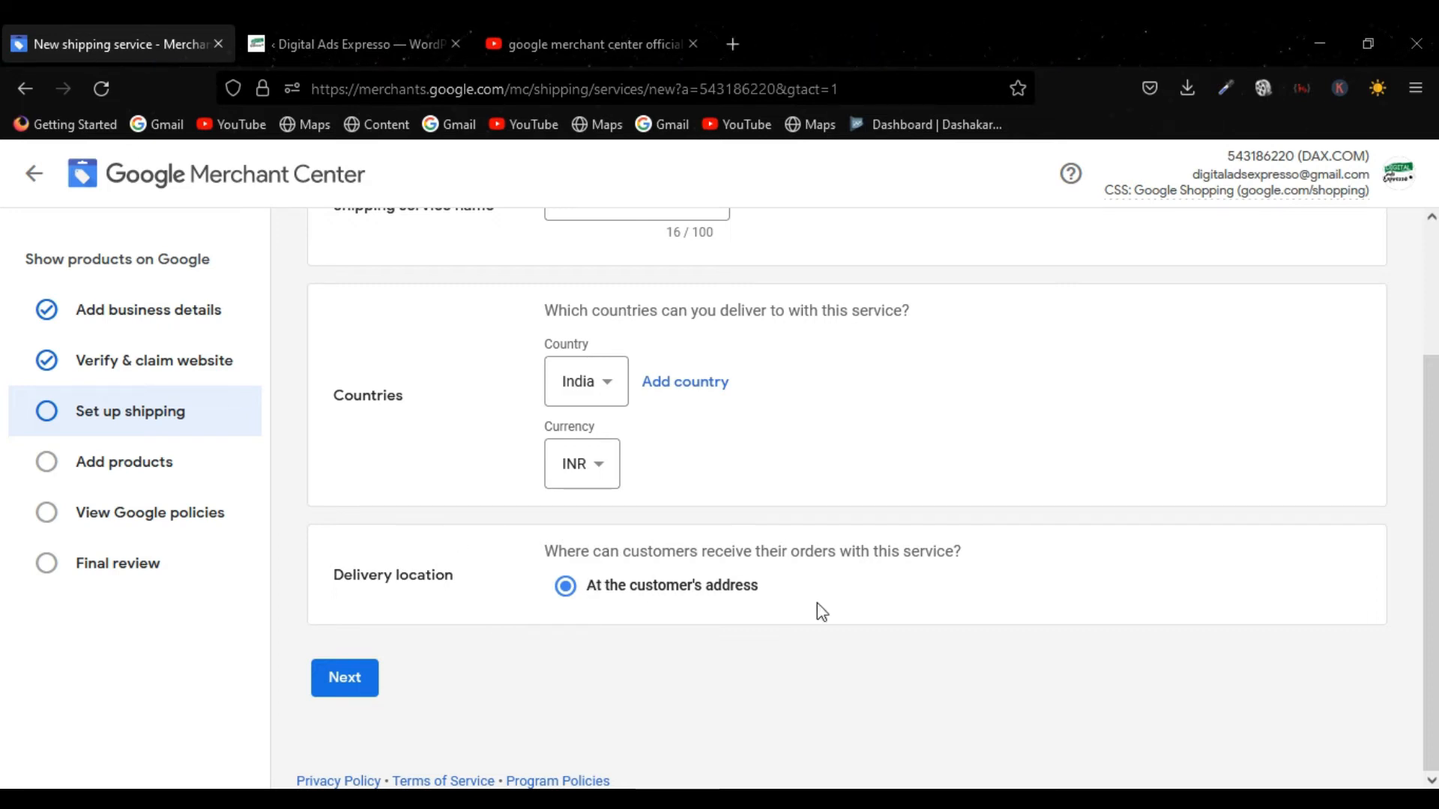
left_click(359, 675)
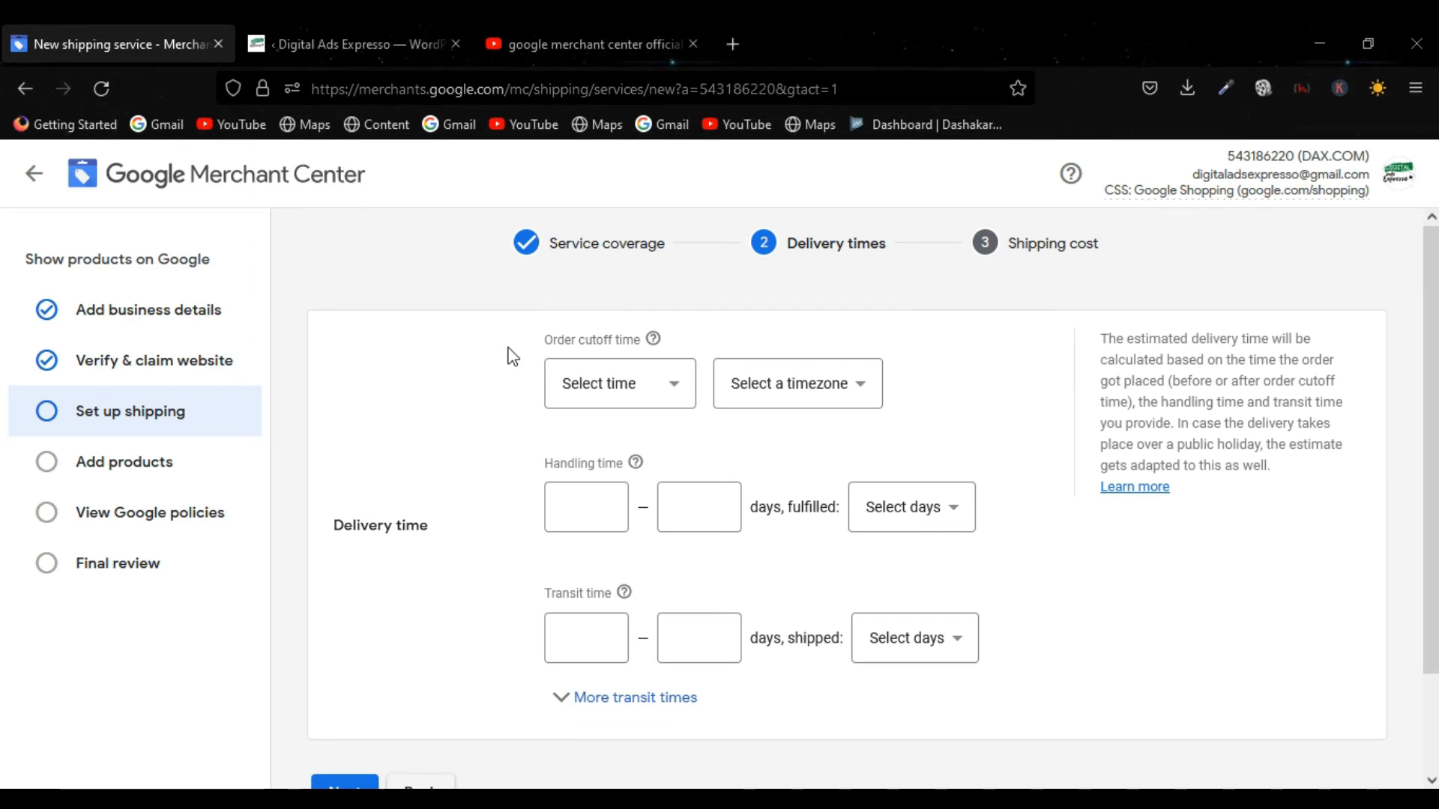
Set the order cutoff time to 12:00 AM in the India Standard Time (Kolkata) timezone.
left_click(559, 386)
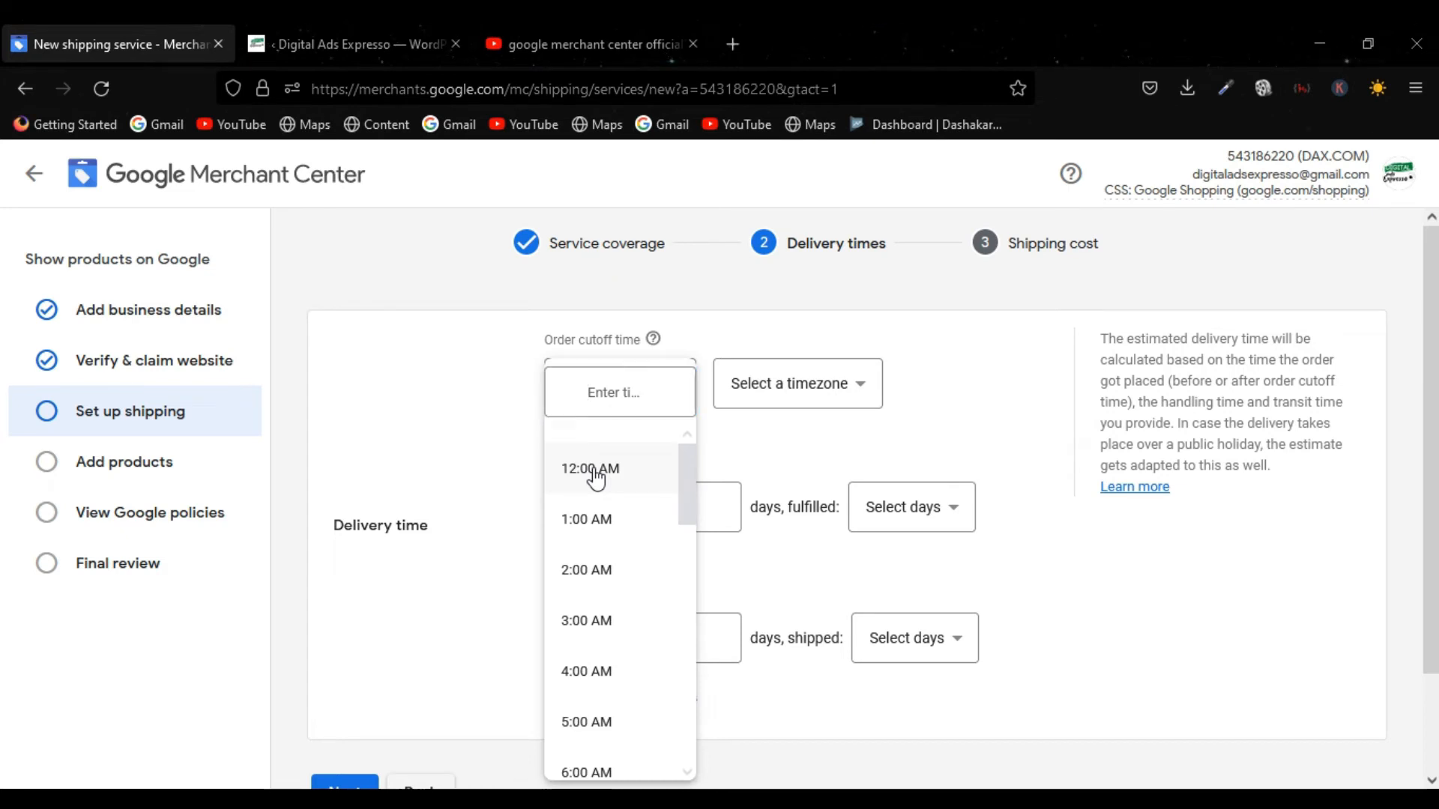
left_click(595, 470)
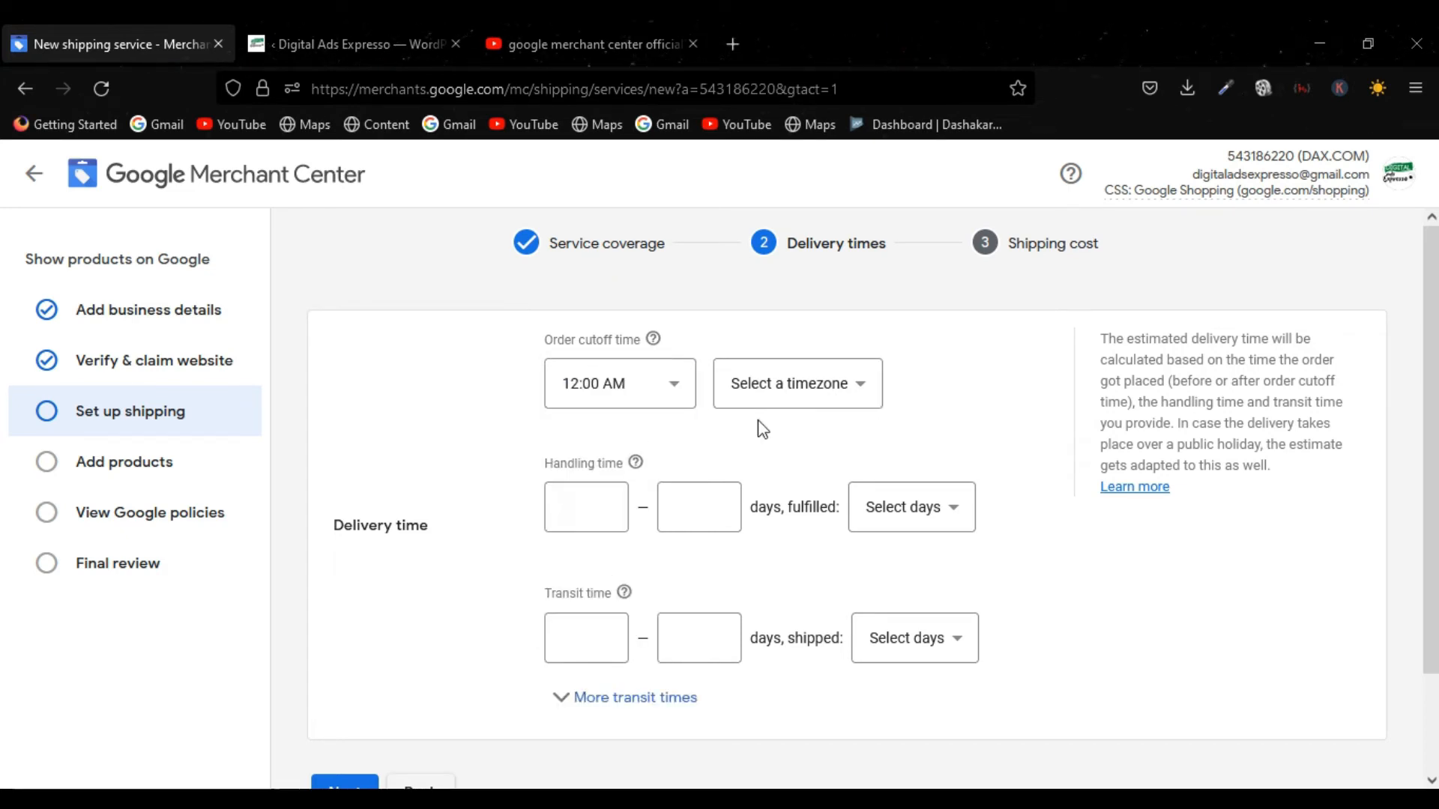
left_click(813, 401)
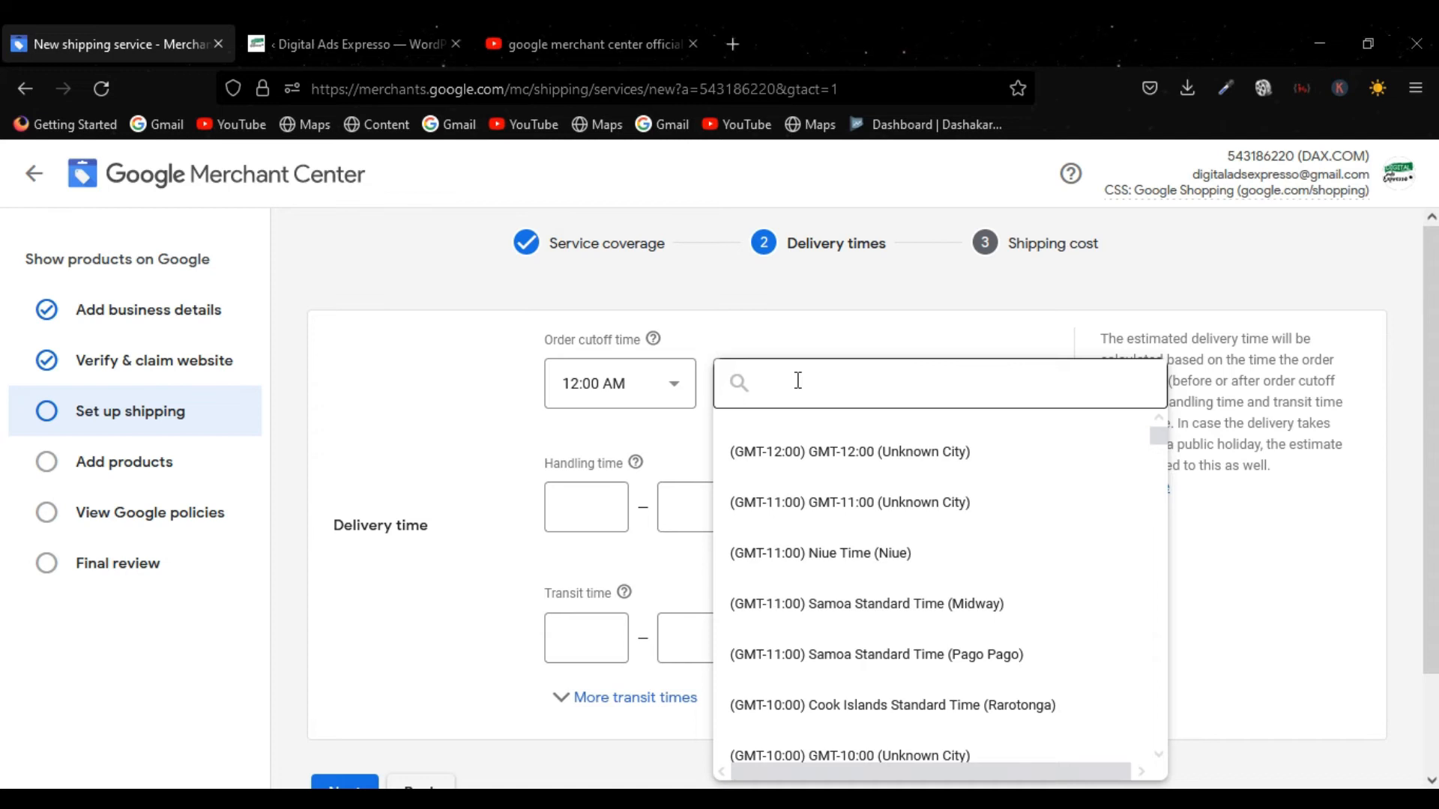
left_click(798, 381)
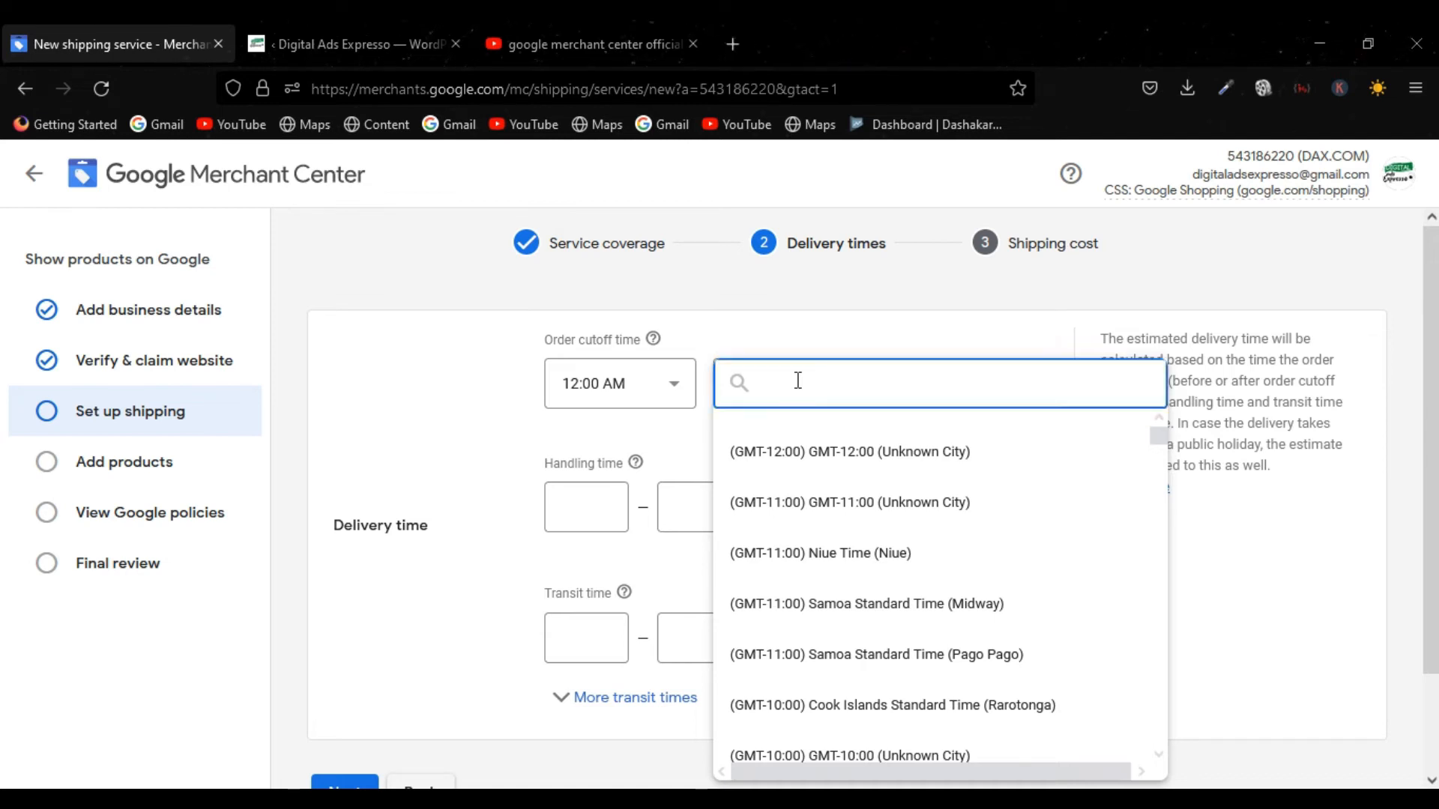
type("kol")
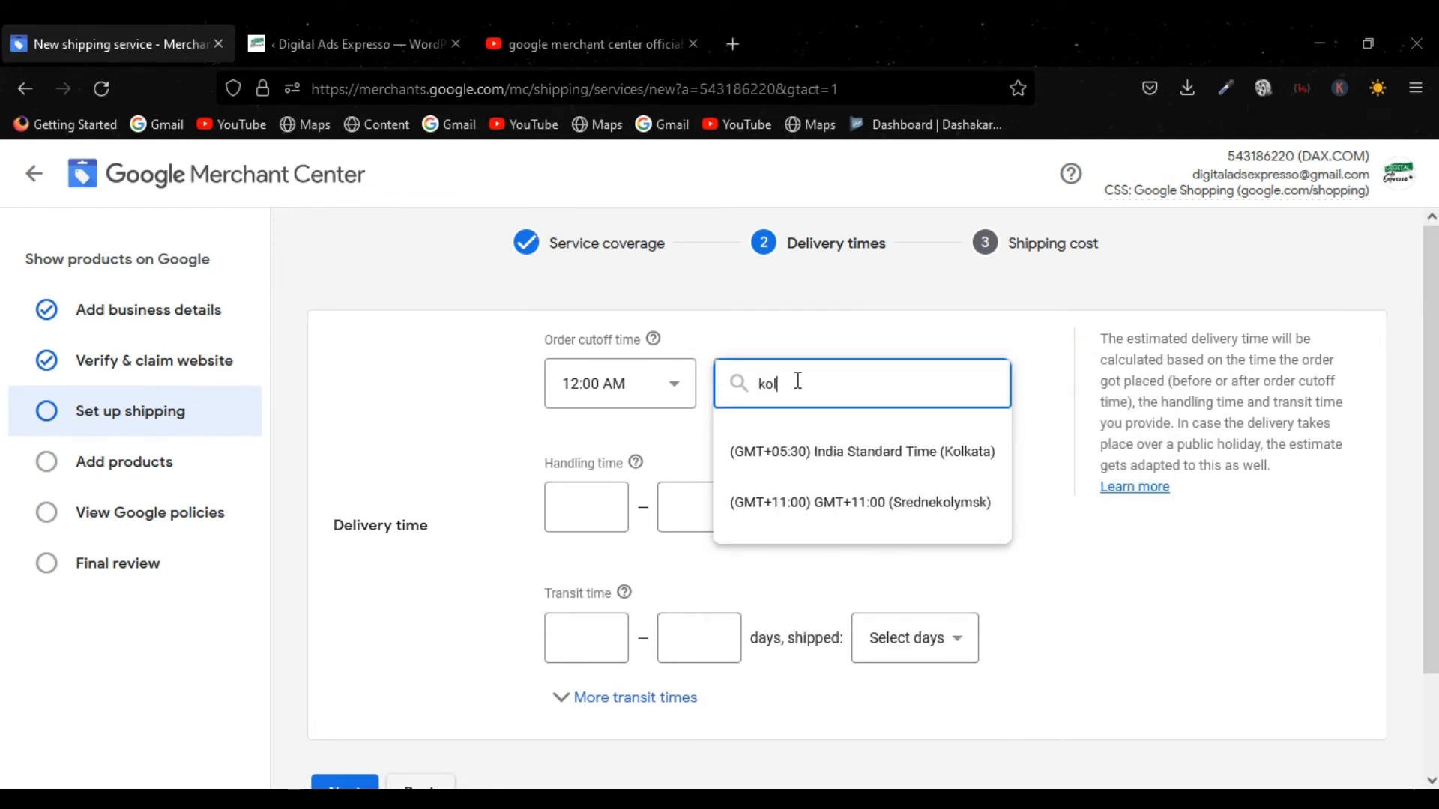
left_click(809, 463)
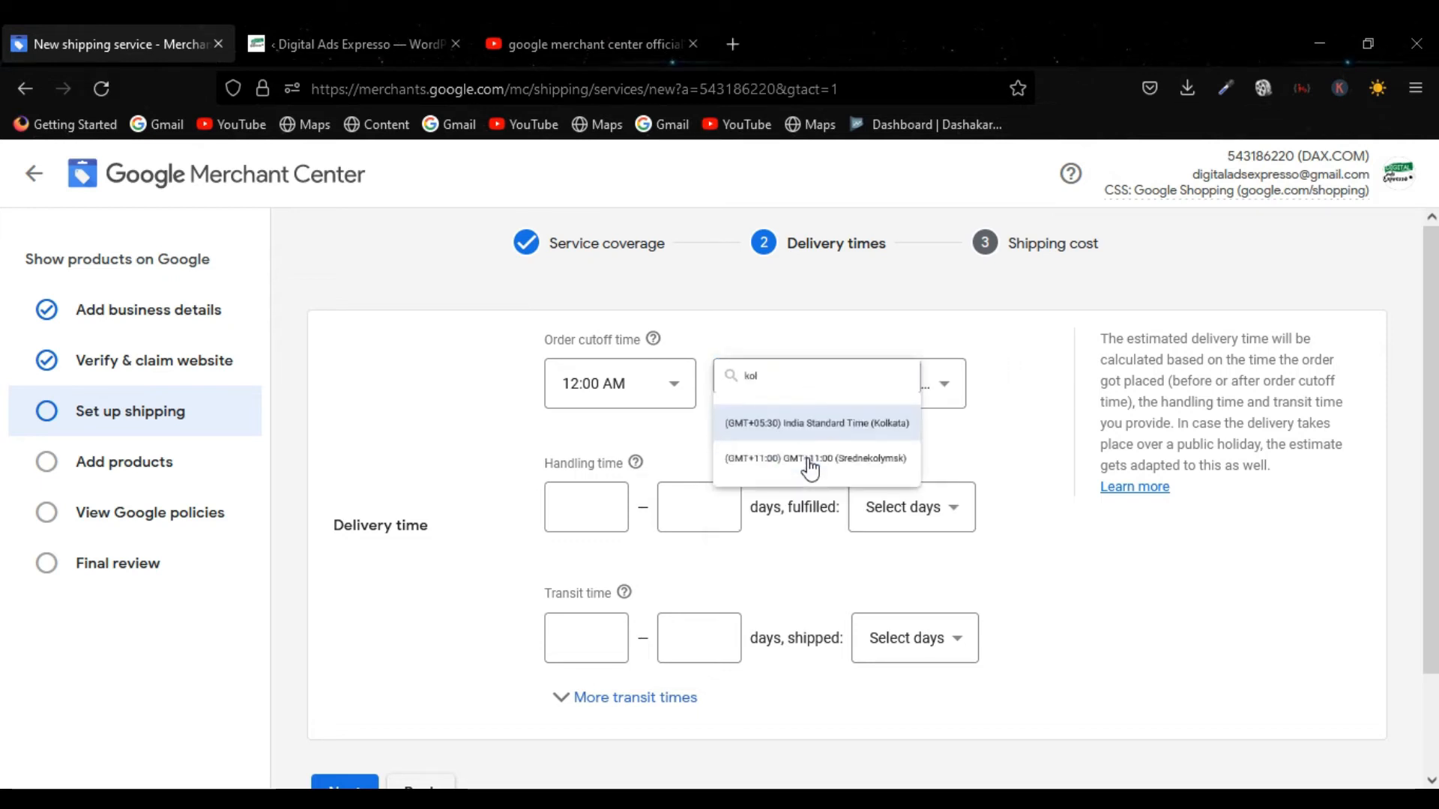
Set the handling time to 0–1 days, with orders fulfilled Mon – Sun.
scroll(674, 453, "down", 1)
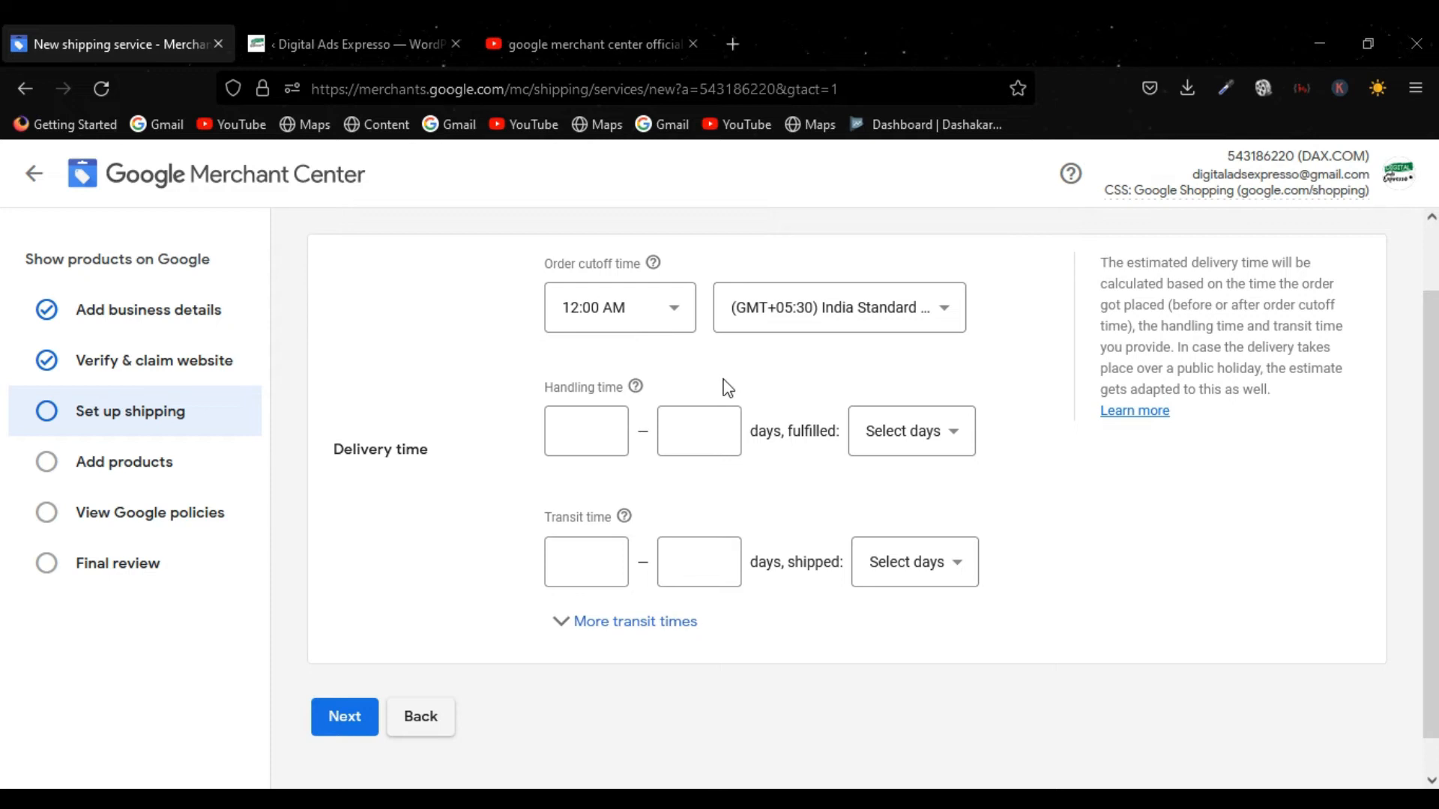
left_click(592, 425)
left_click(592, 426)
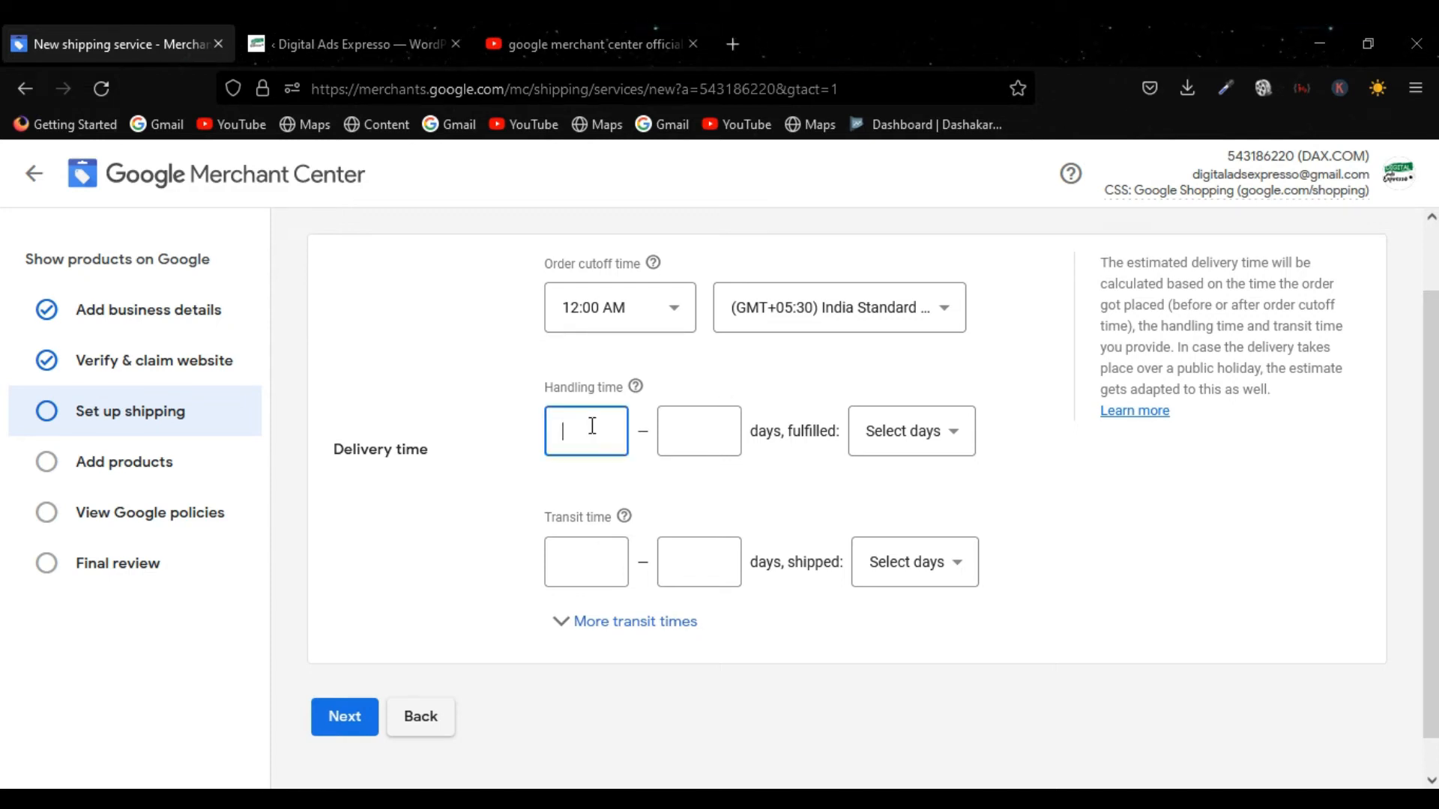
left_click(685, 439)
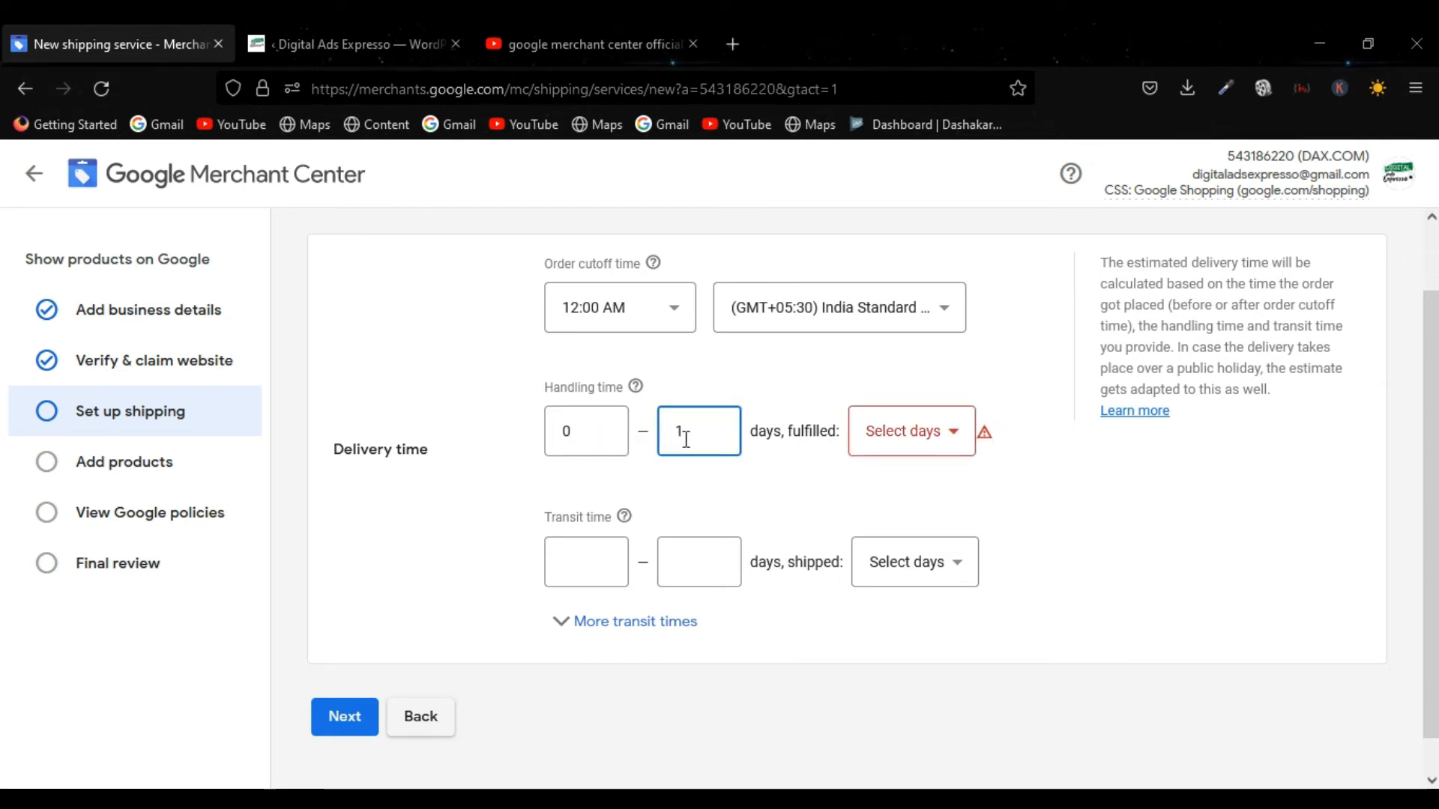
left_click(933, 429)
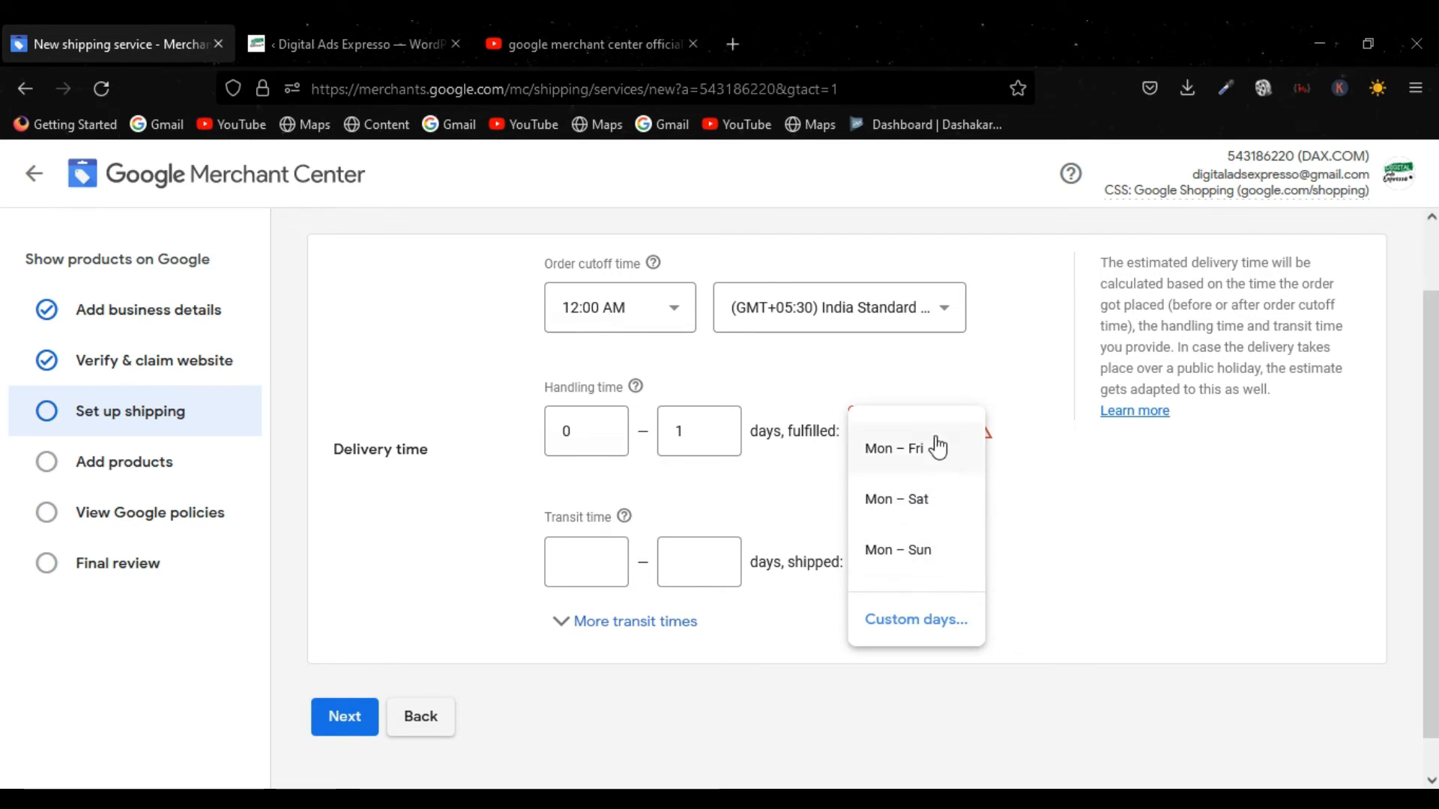
left_click(919, 563)
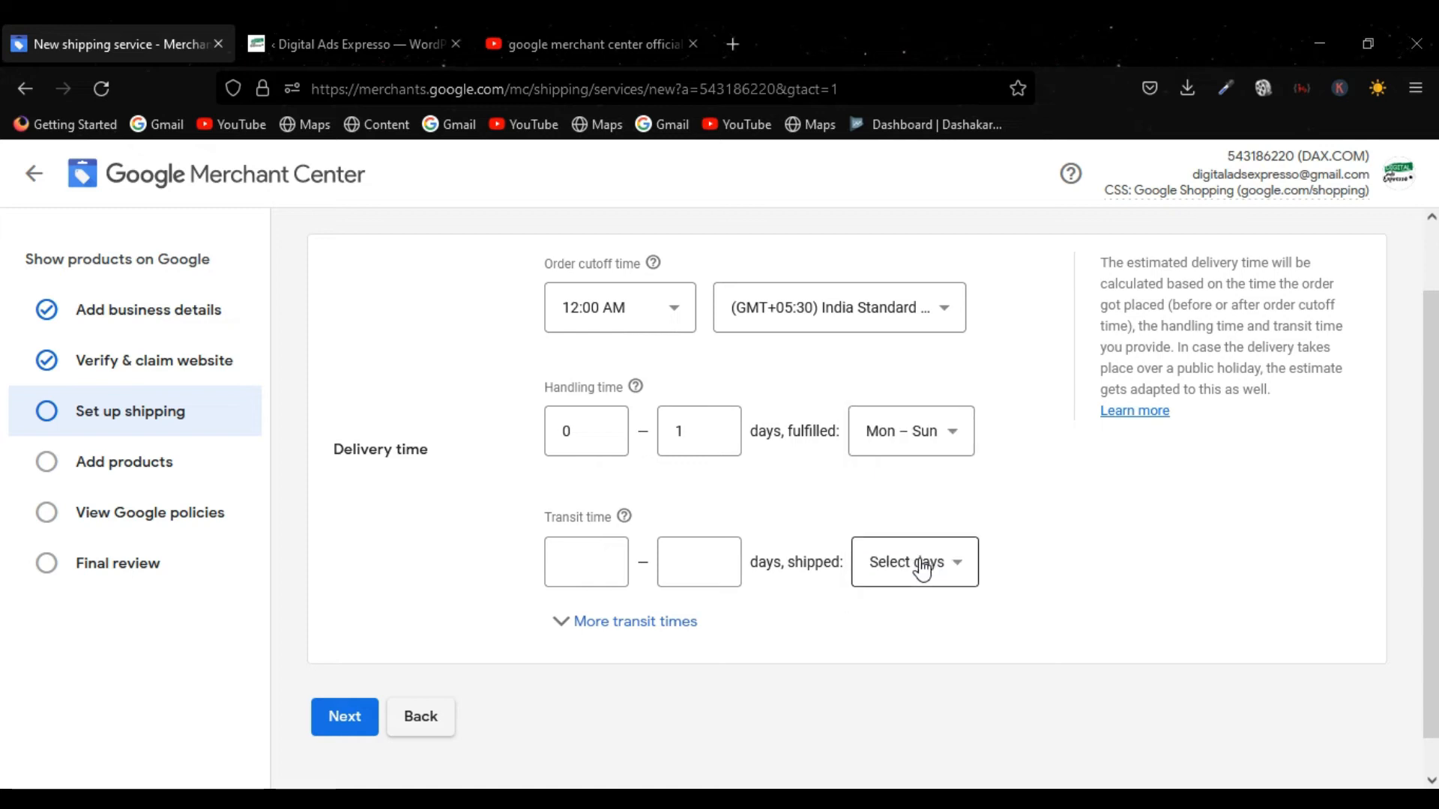
Set the transit time to 2–3 days, shipped Mon – Sun, and proceed to the shipping cost settings.
scroll(1002, 517, "down", 1)
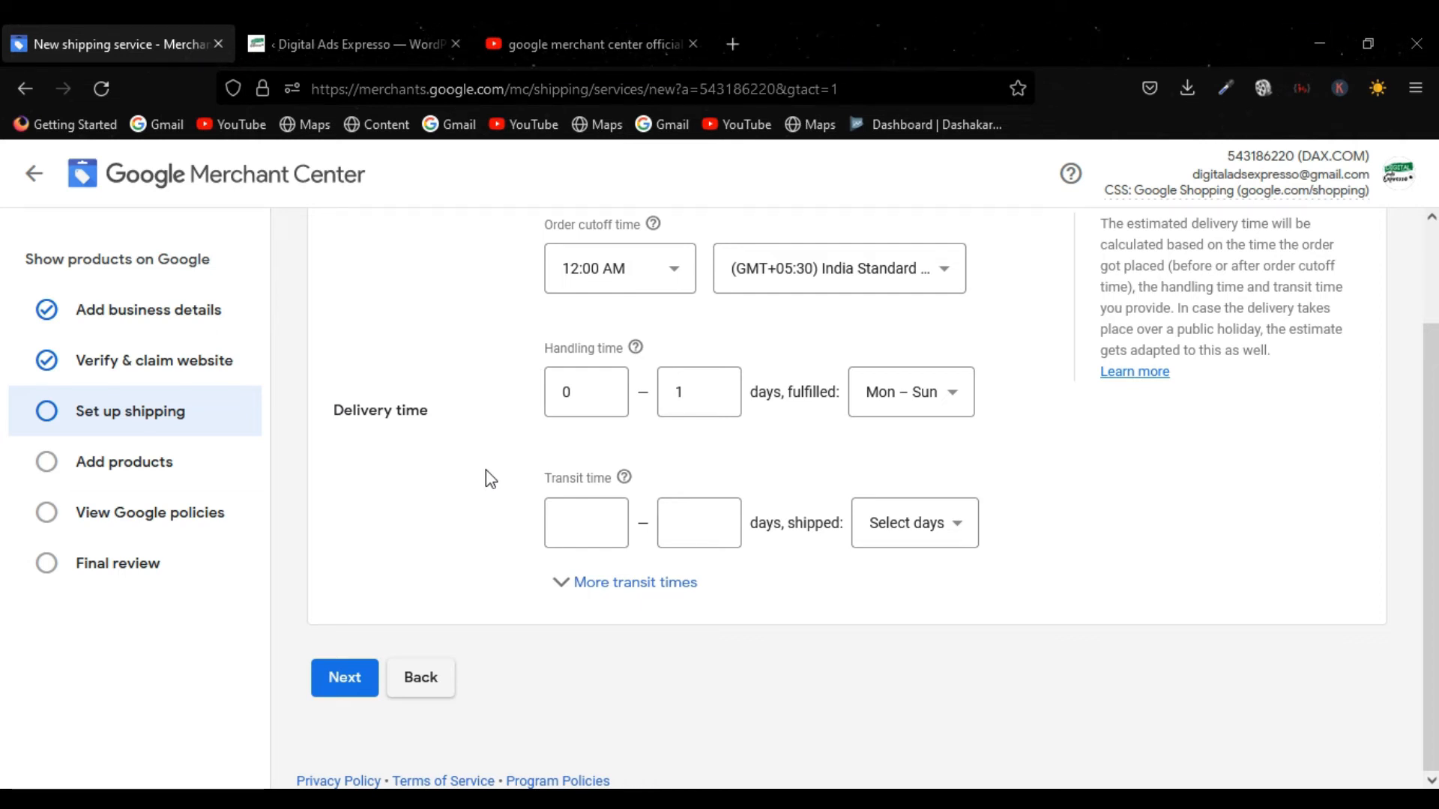
left_click(570, 524)
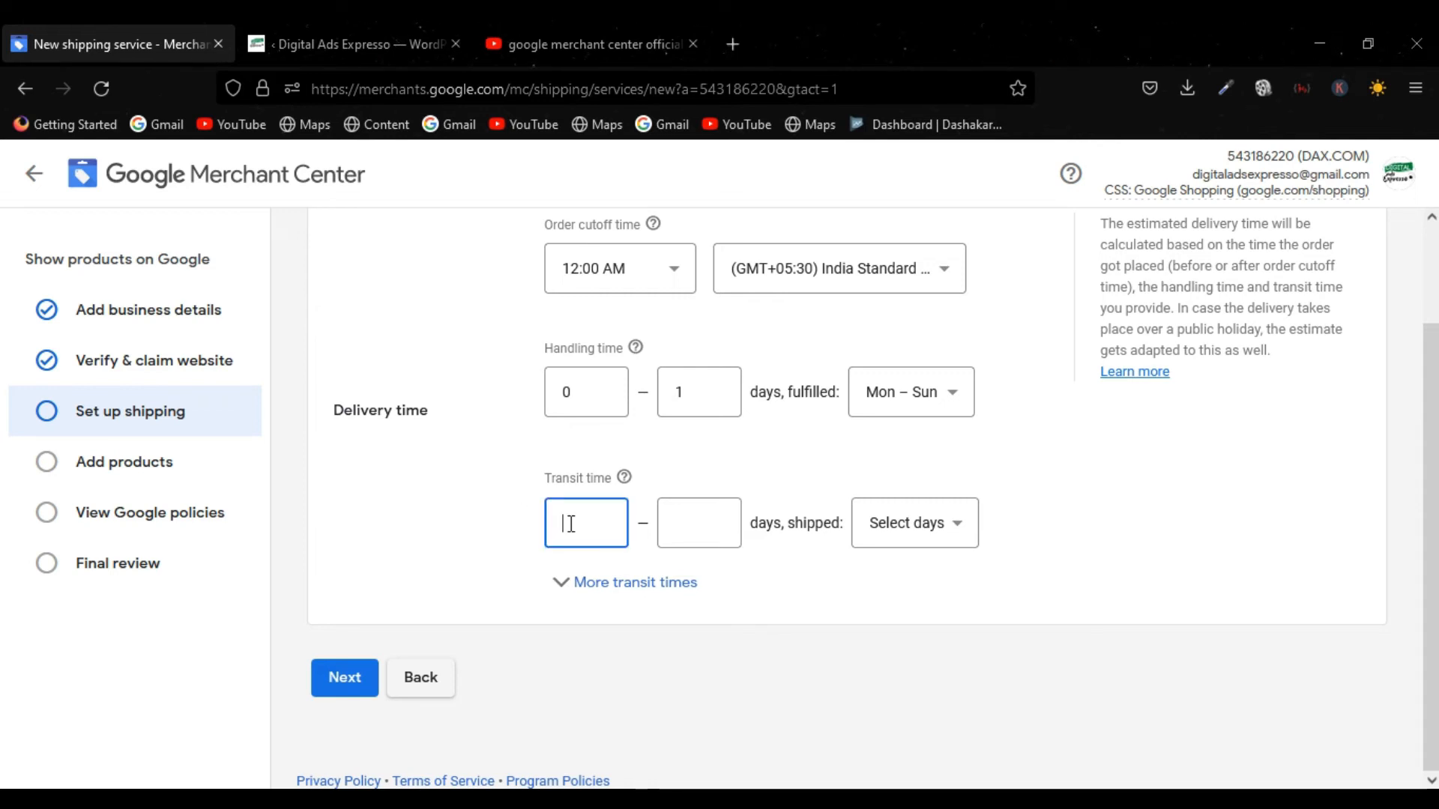
left_click(699, 523)
type("3")
left_click(914, 523)
left_click(915, 638)
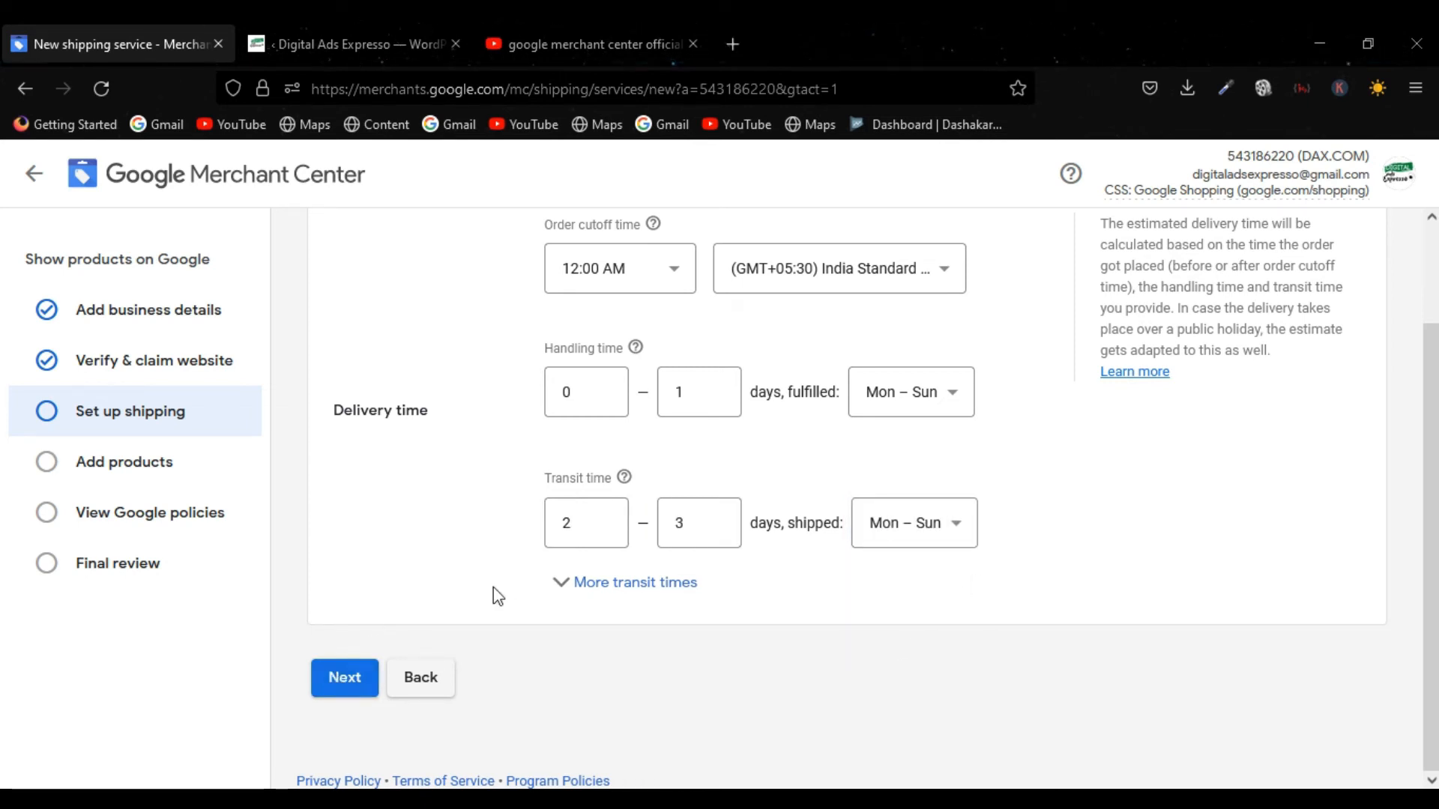
left_click(562, 589)
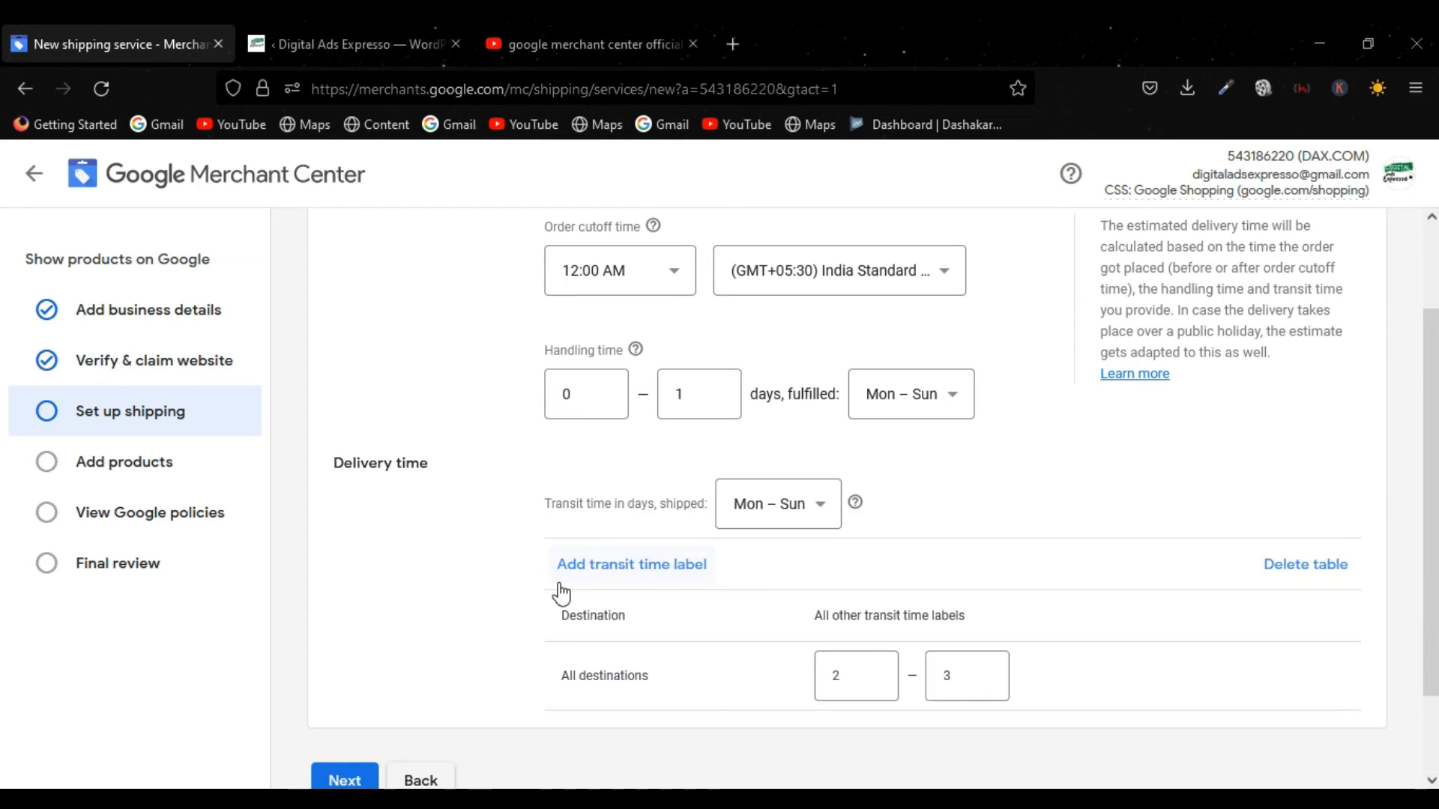
scroll(543, 641, "down", 2)
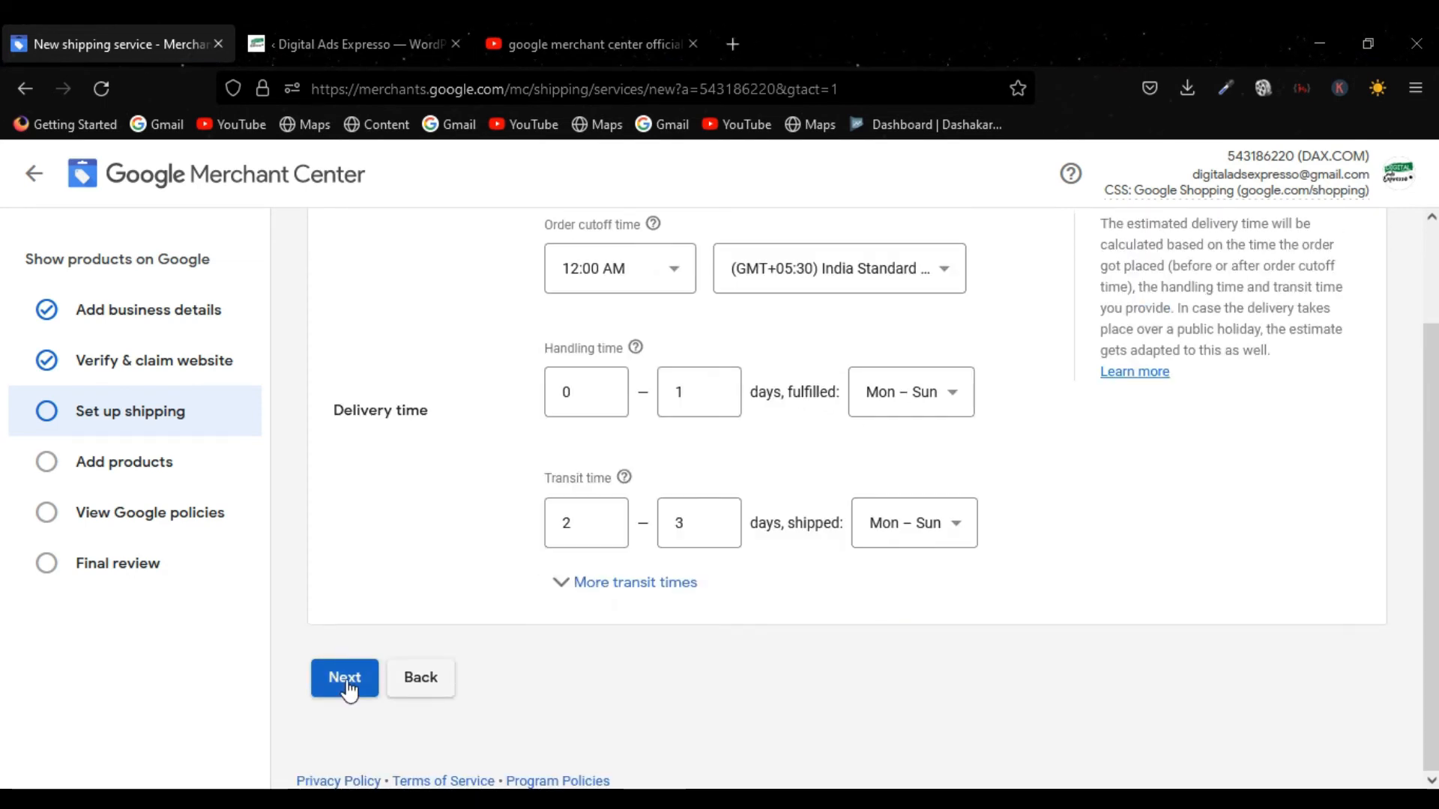
left_click(344, 678)
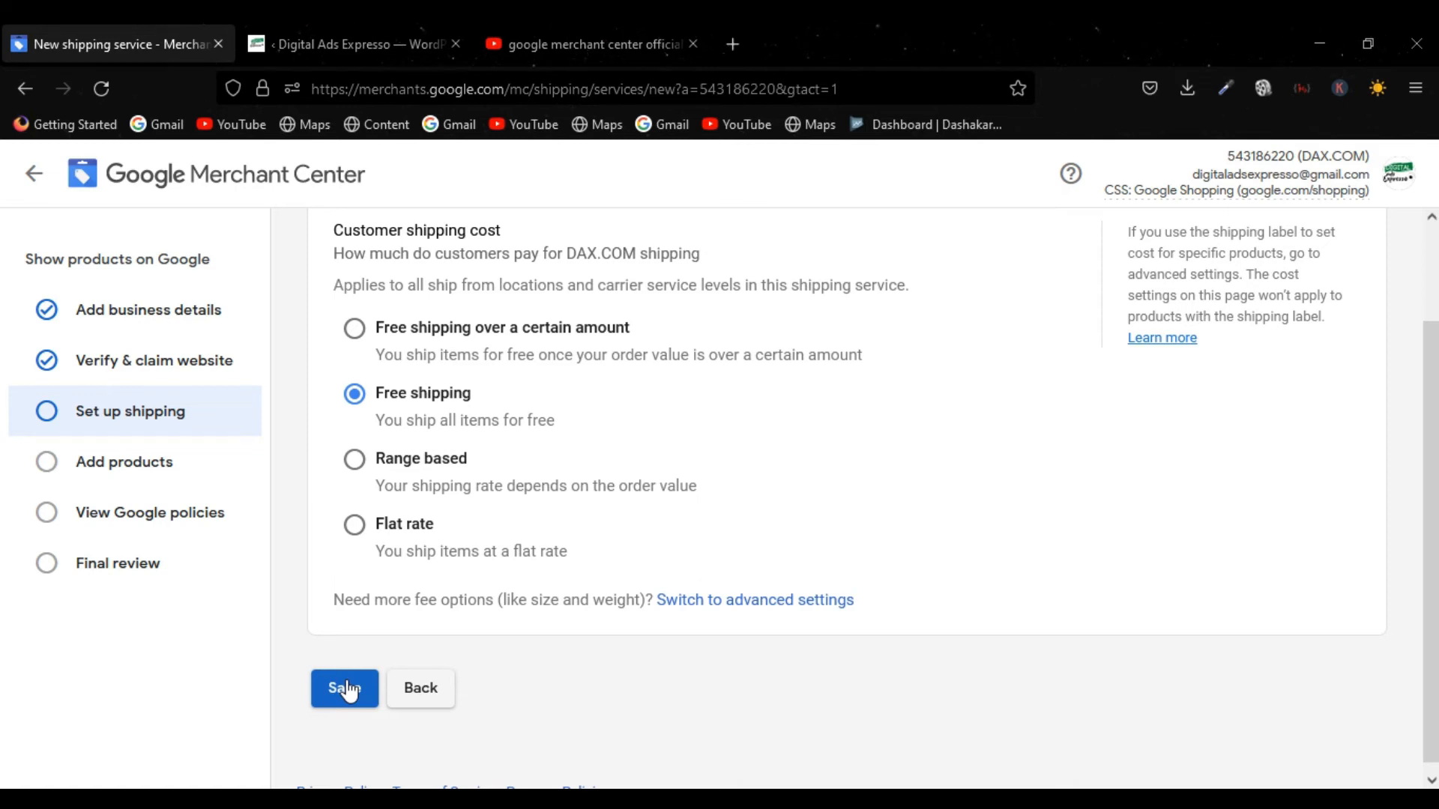
Save the DAX.COM shipping service with free shipping as the customer shipping cost.
scroll(634, 493, "up", 1)
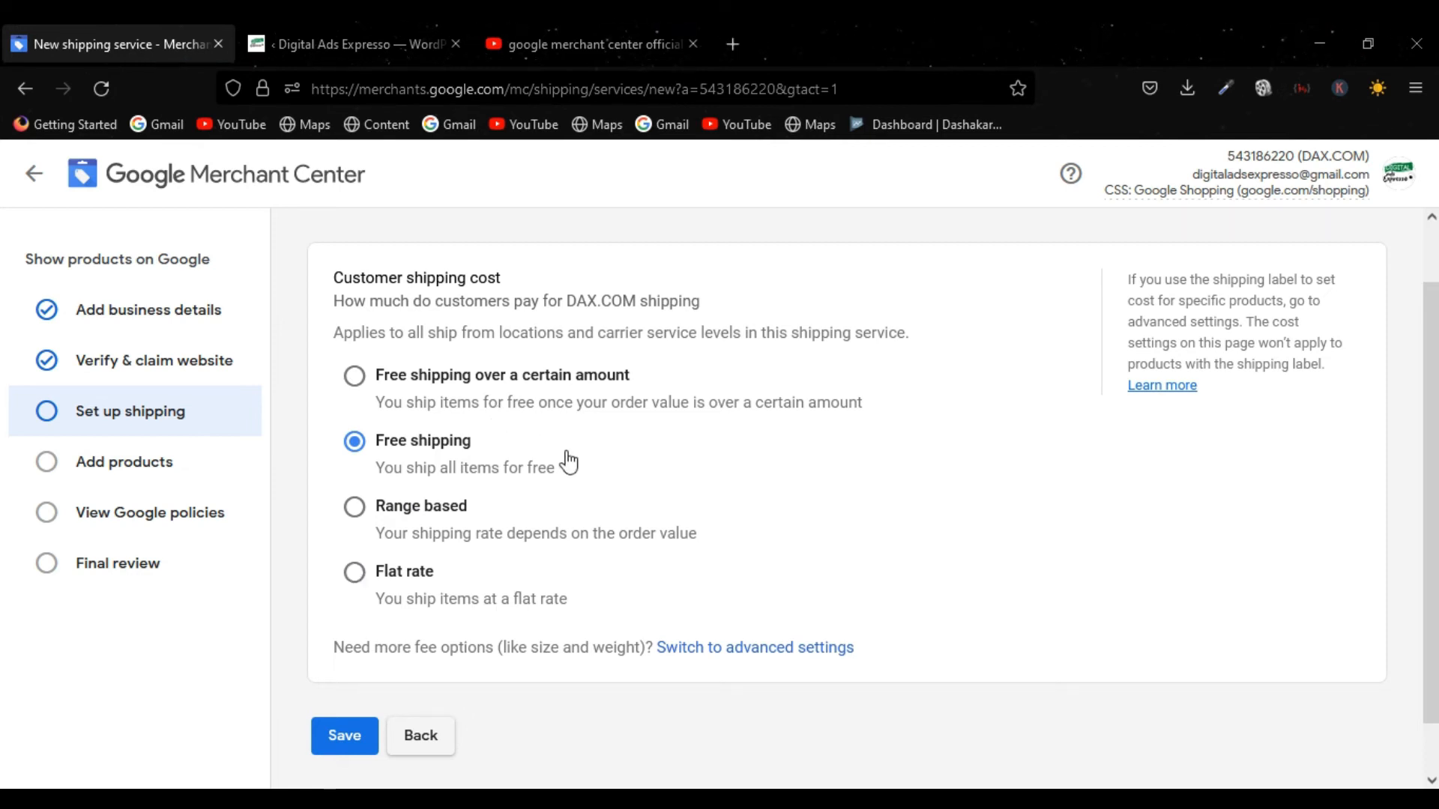
scroll(562, 459, "down", 1)
left_click(356, 684)
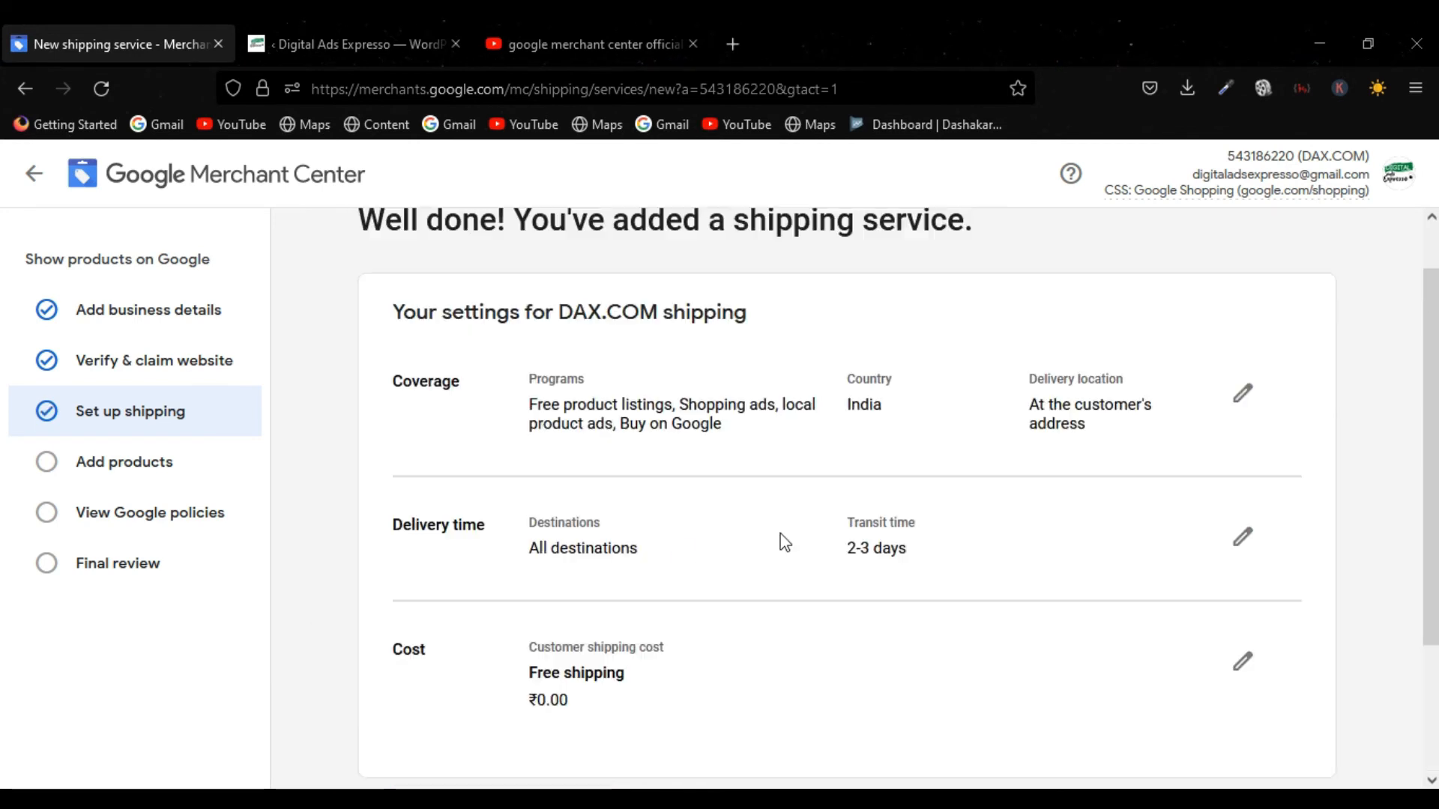
Review the shipping service summary, continue to product setup and choose to add 1 product at a time.
scroll(784, 541, "up", 1)
scroll(784, 541, "down", 2)
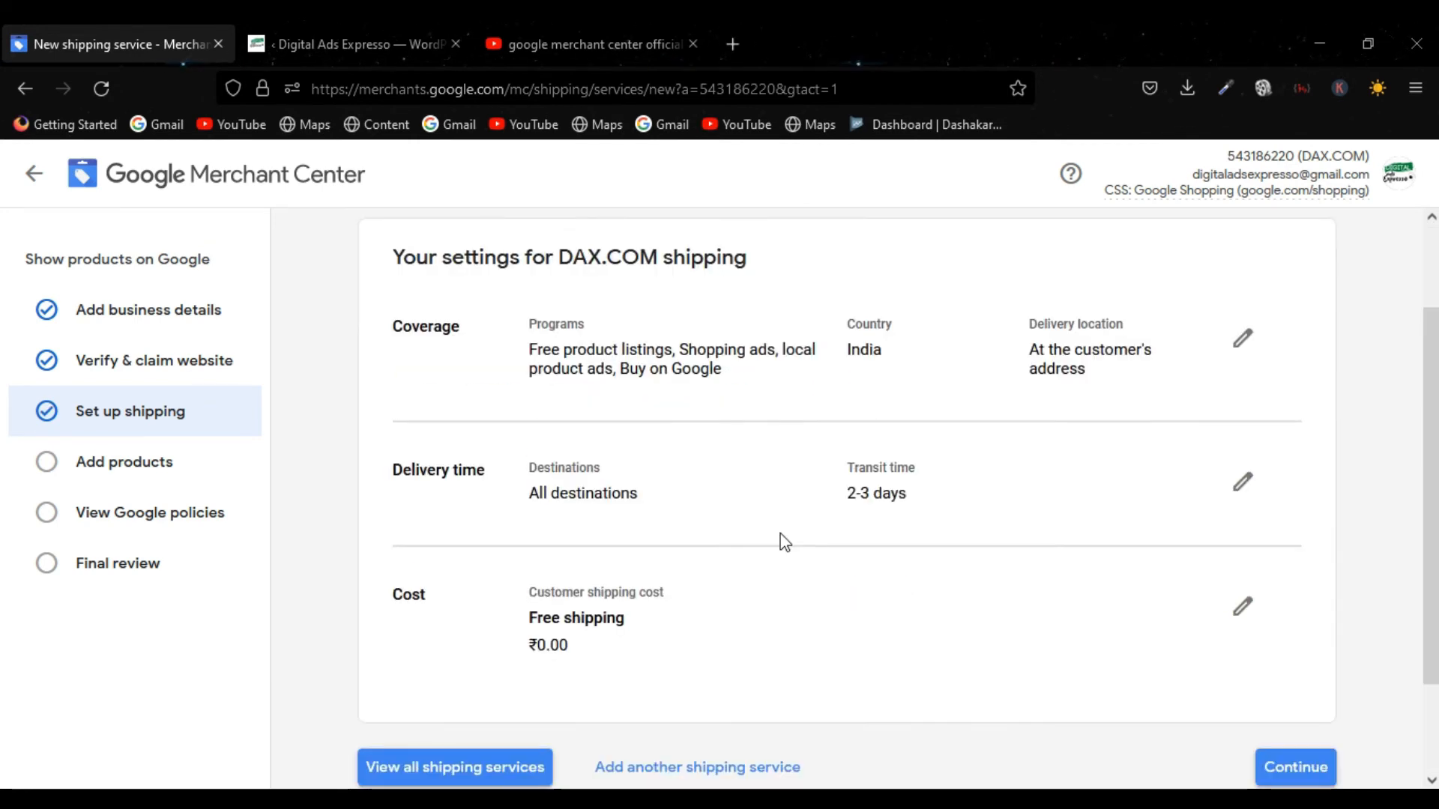
scroll(784, 541, "up", 2)
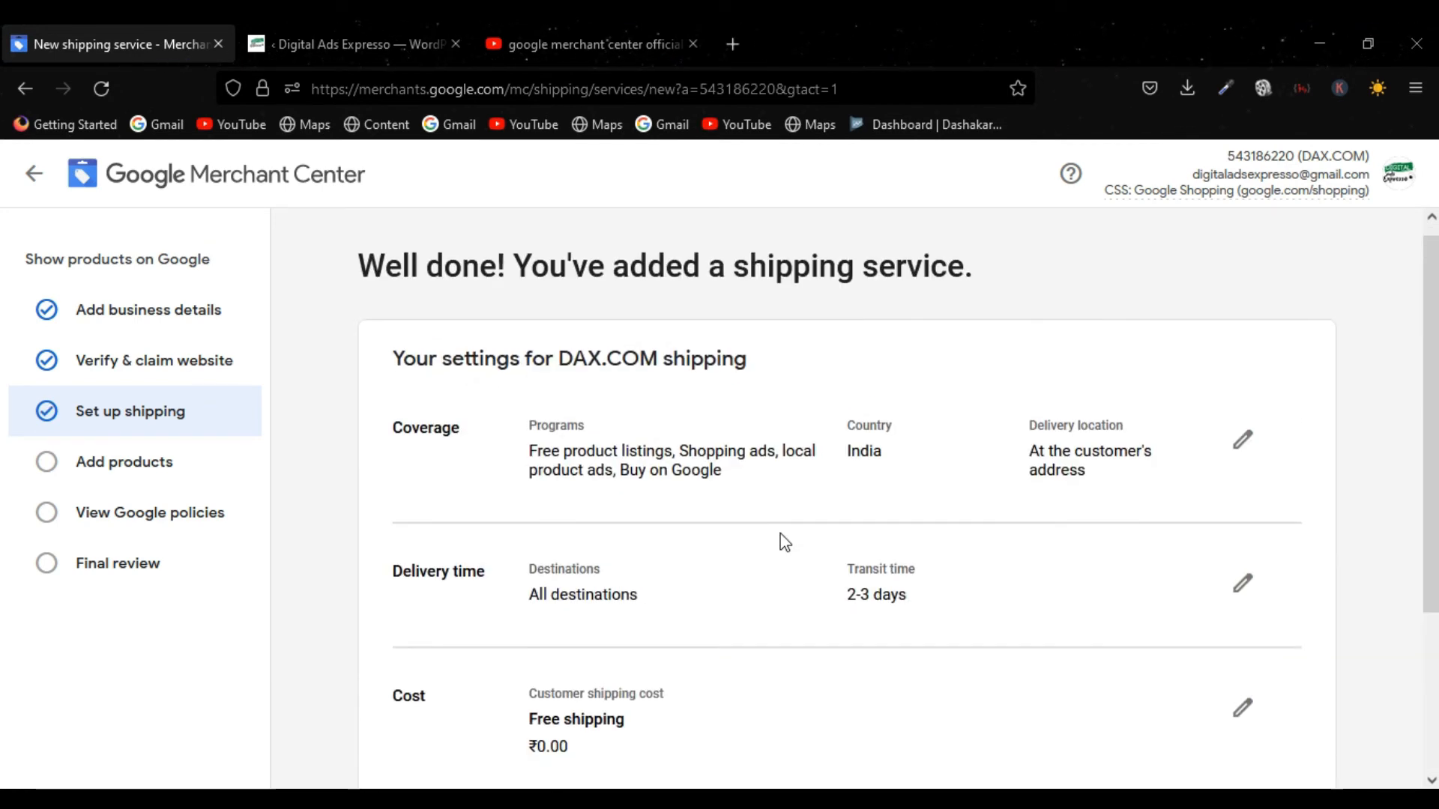
scroll(784, 541, "down", 3)
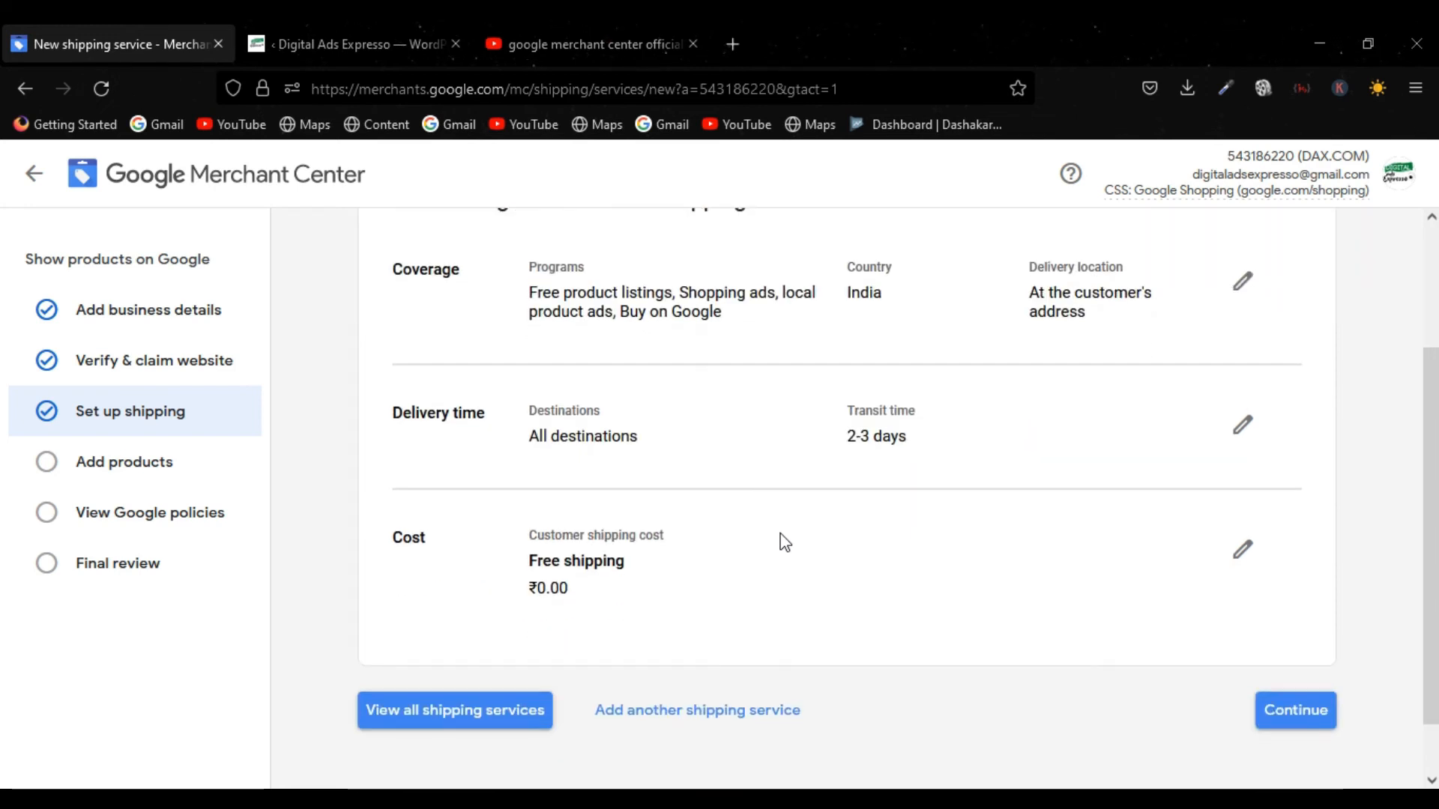
scroll(783, 541, "down", 1)
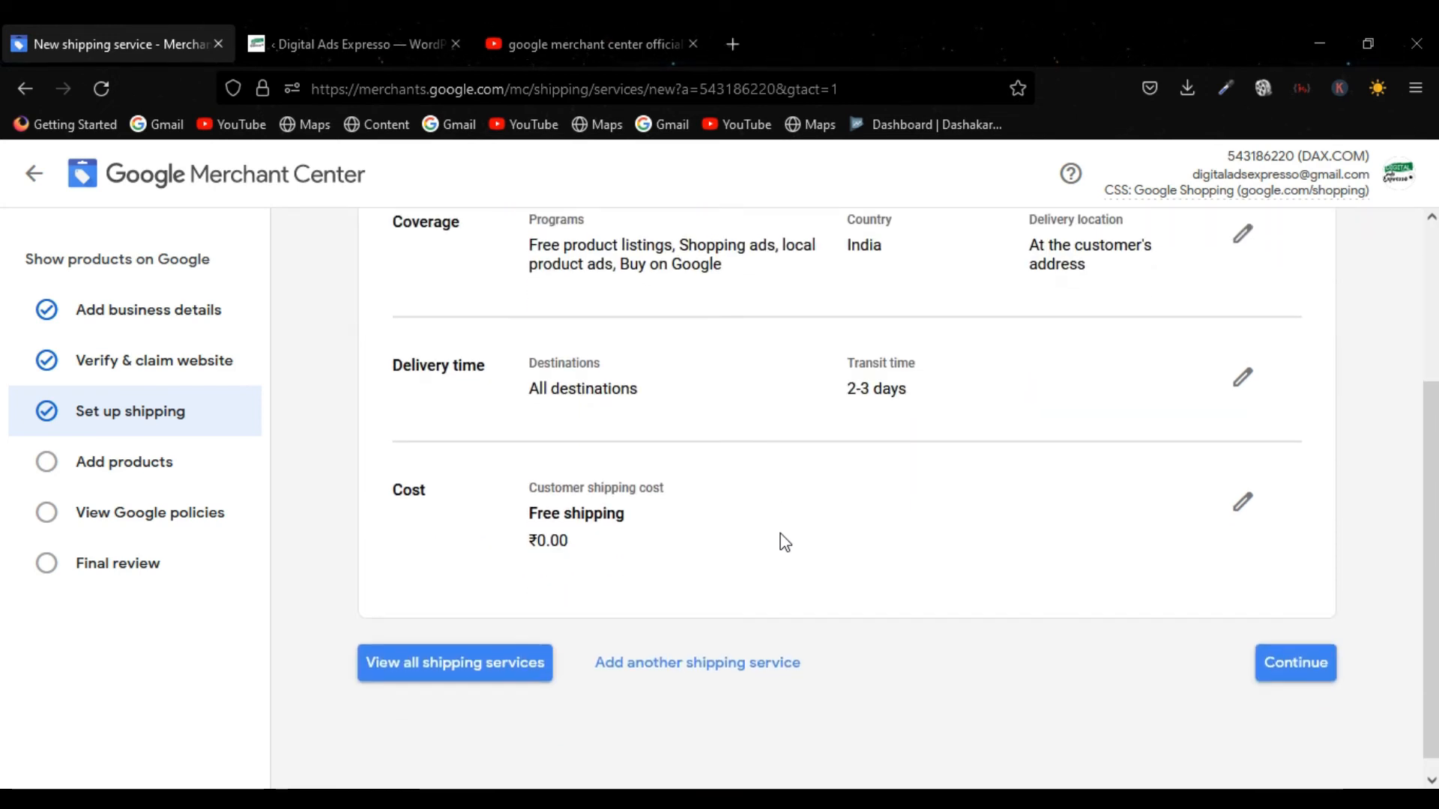
left_click(1295, 663)
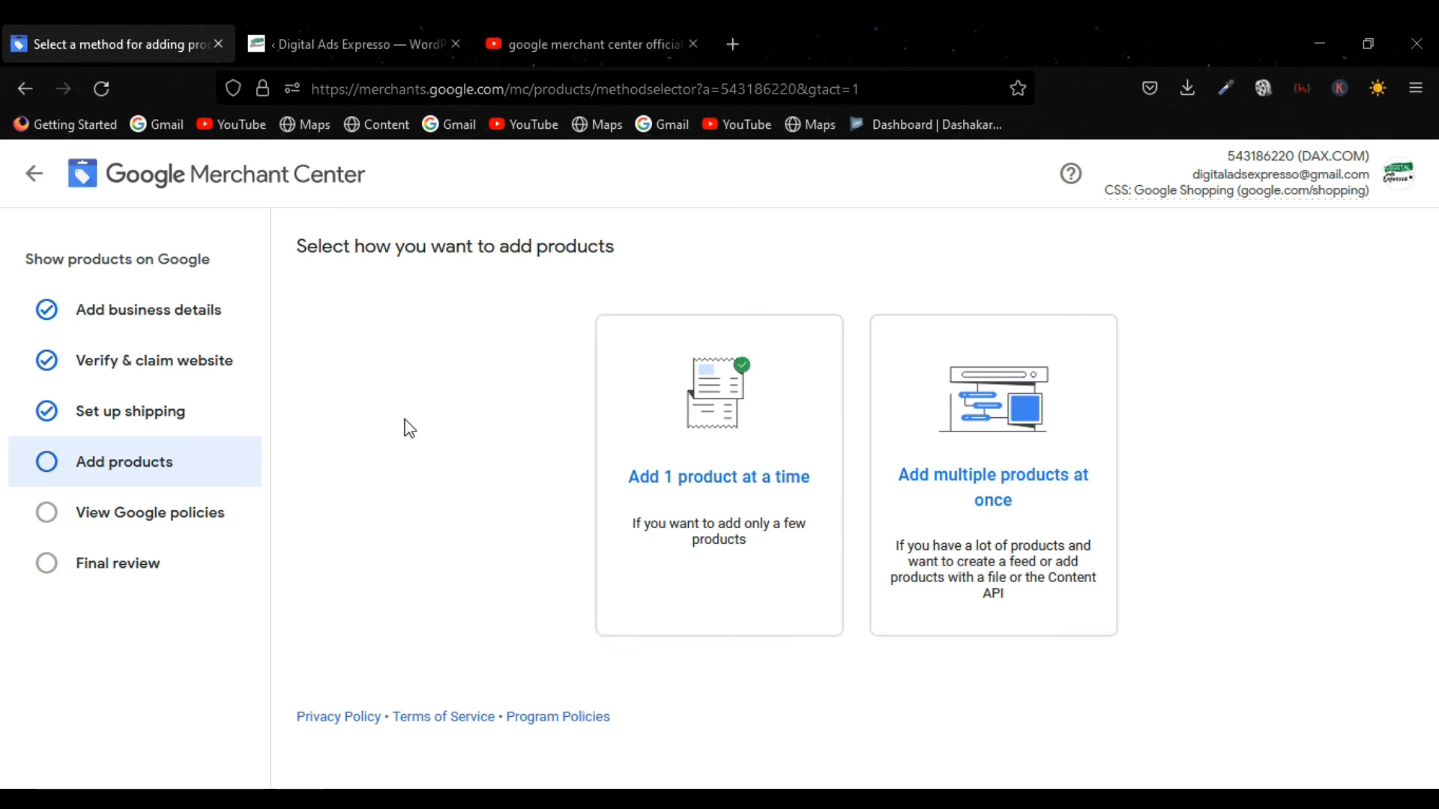
left_click(657, 422)
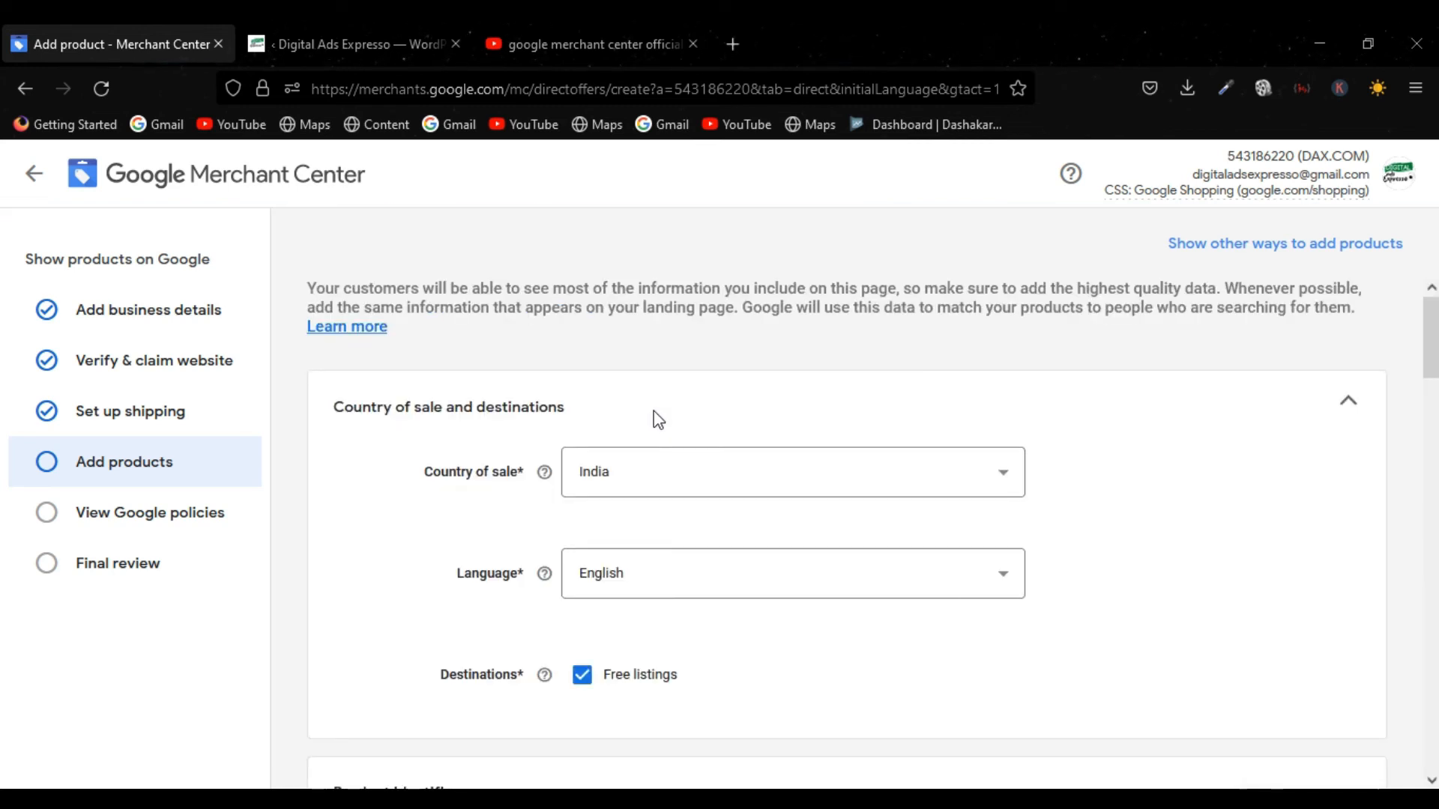
Examine the new product form's country of sale, product identifier and product data fields.
scroll(399, 532, "down", 1)
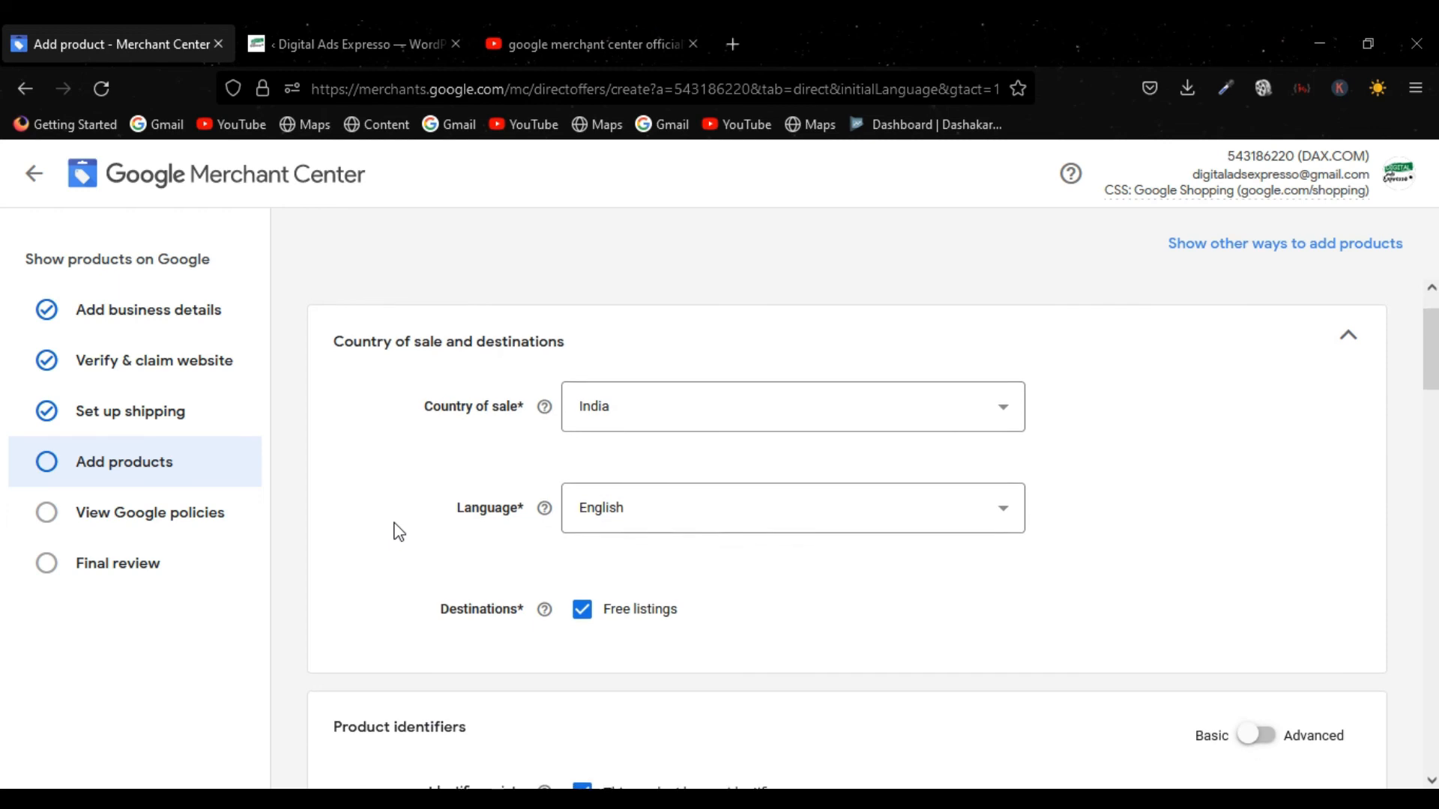
scroll(399, 532, "down", 2)
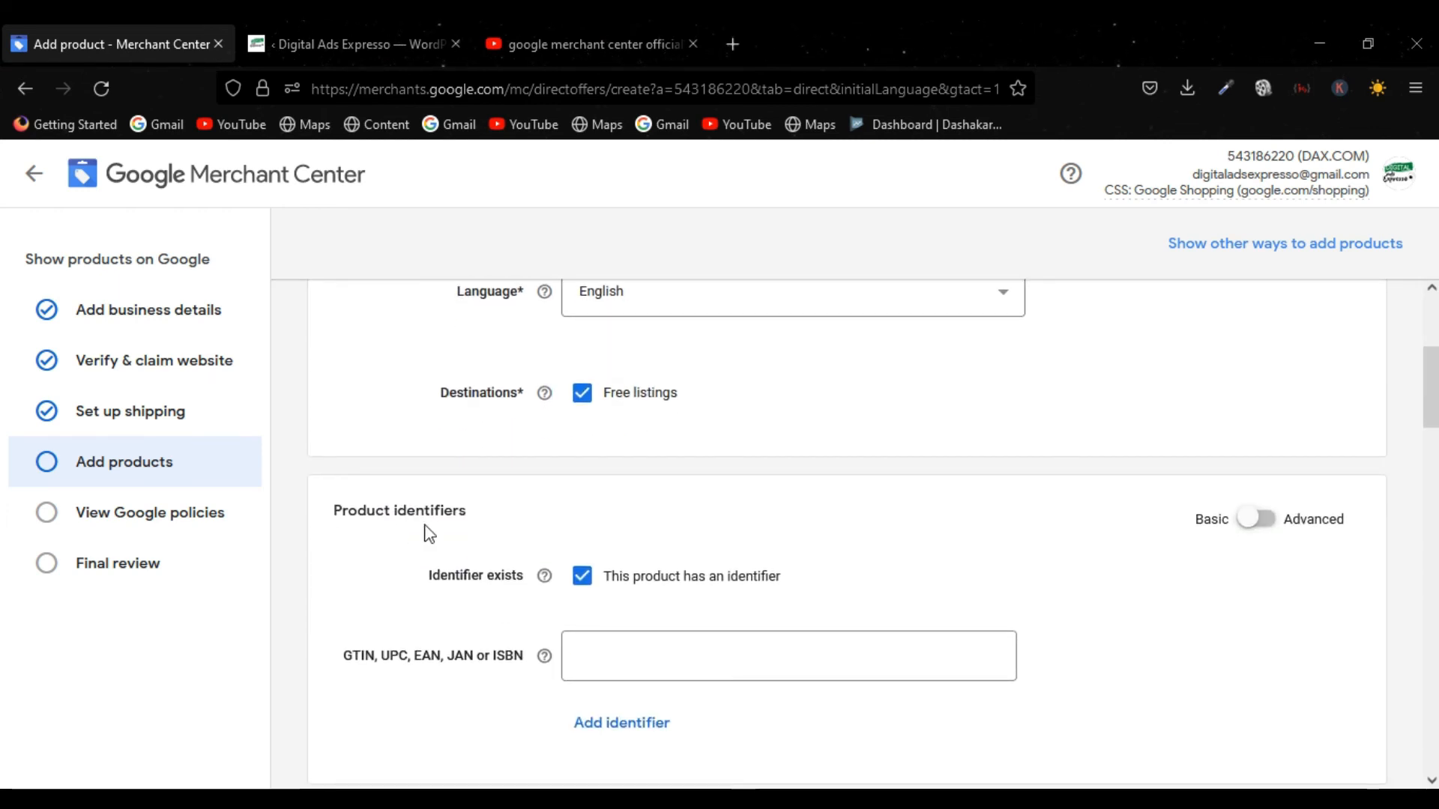
scroll(429, 533, "down", 2)
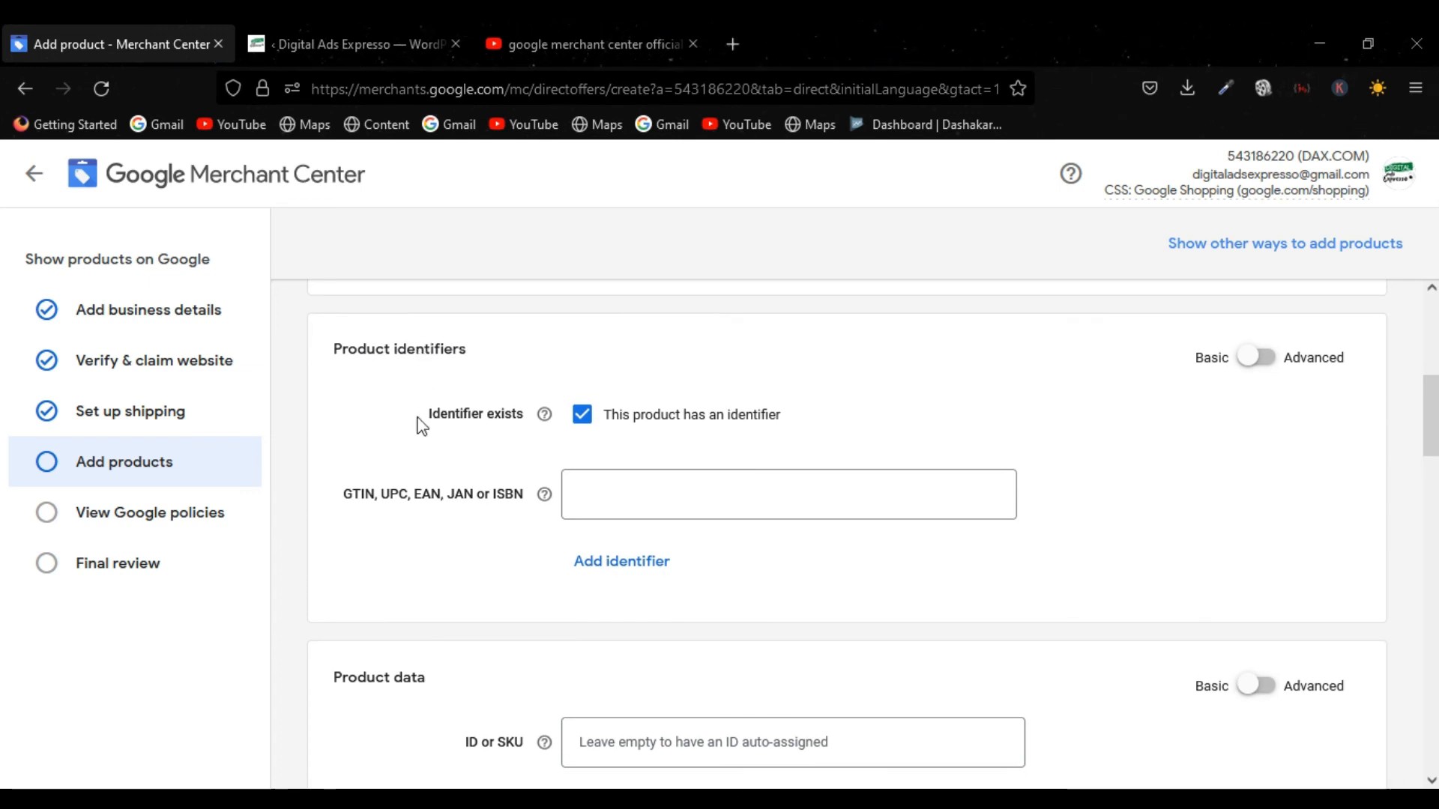
scroll(418, 443, "down", 1)
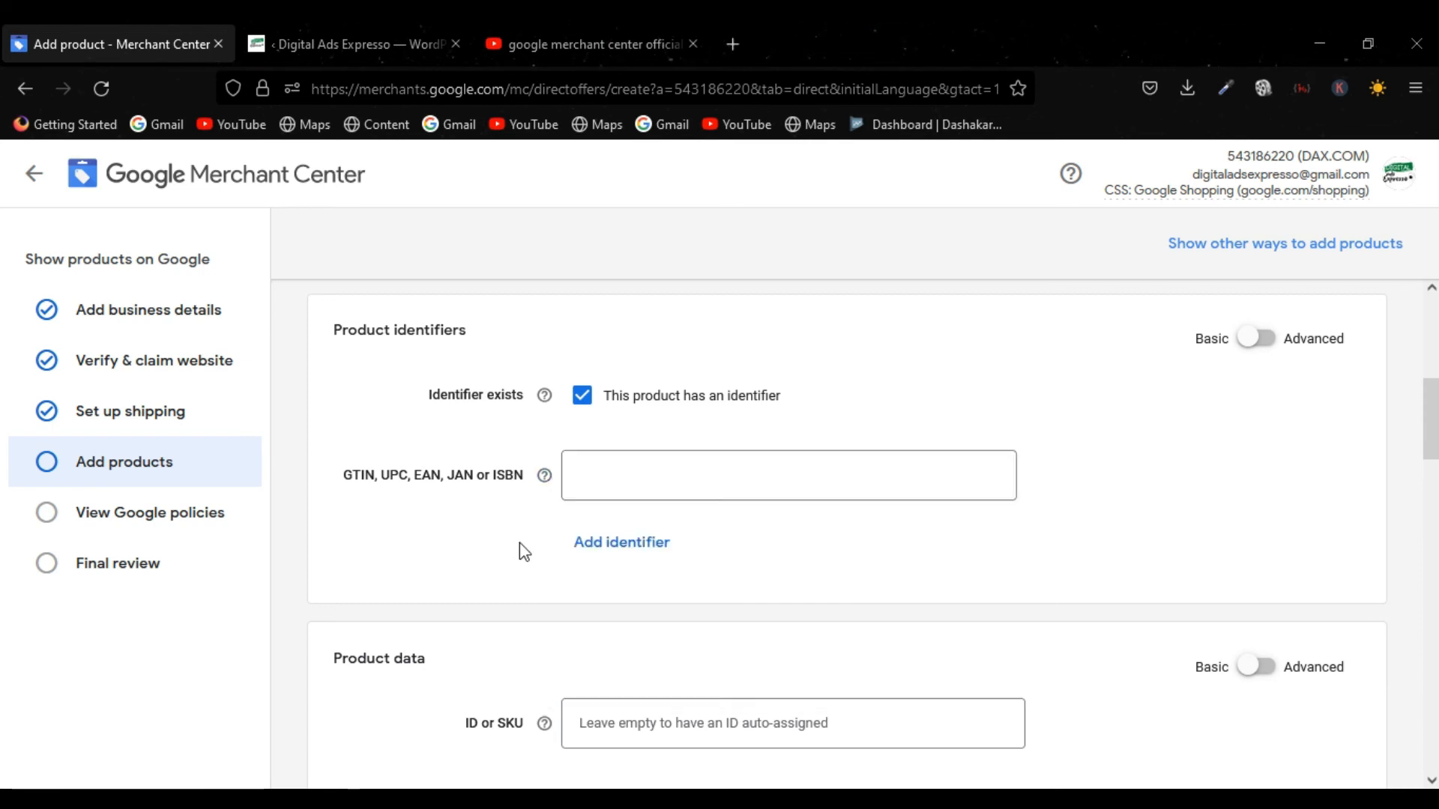
scroll(520, 542, "down", 1)
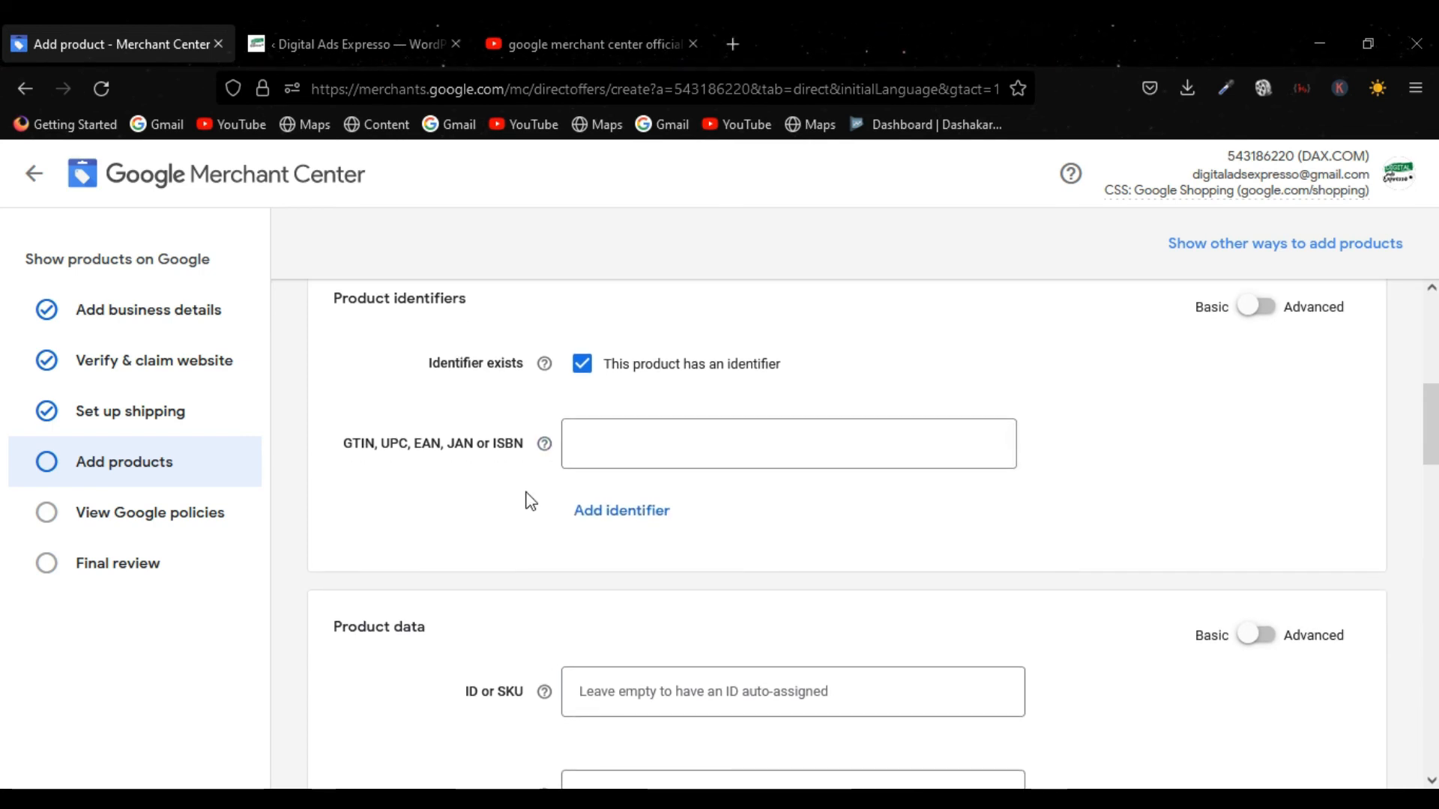
scroll(424, 569, "down", 4)
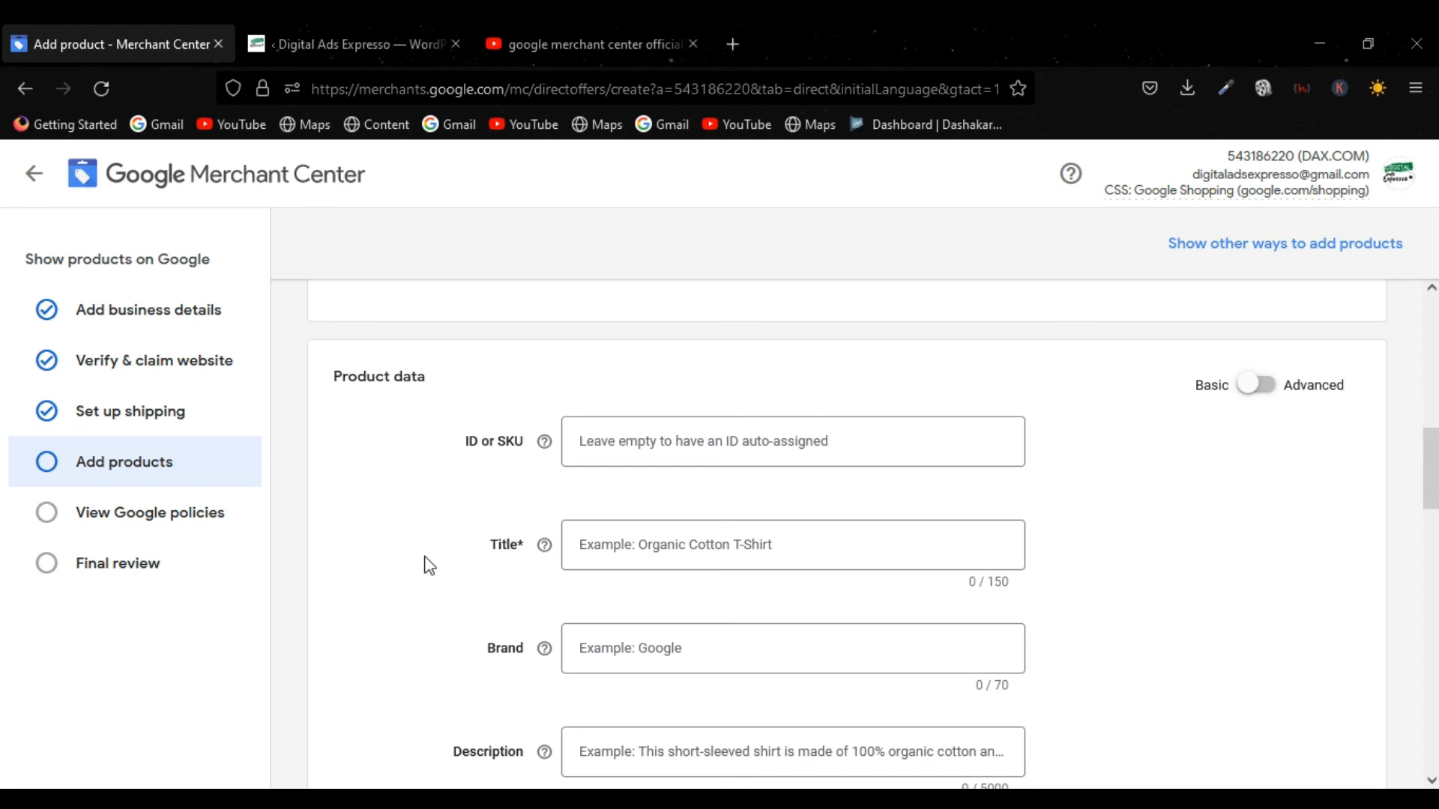
scroll(430, 565, "down", 3)
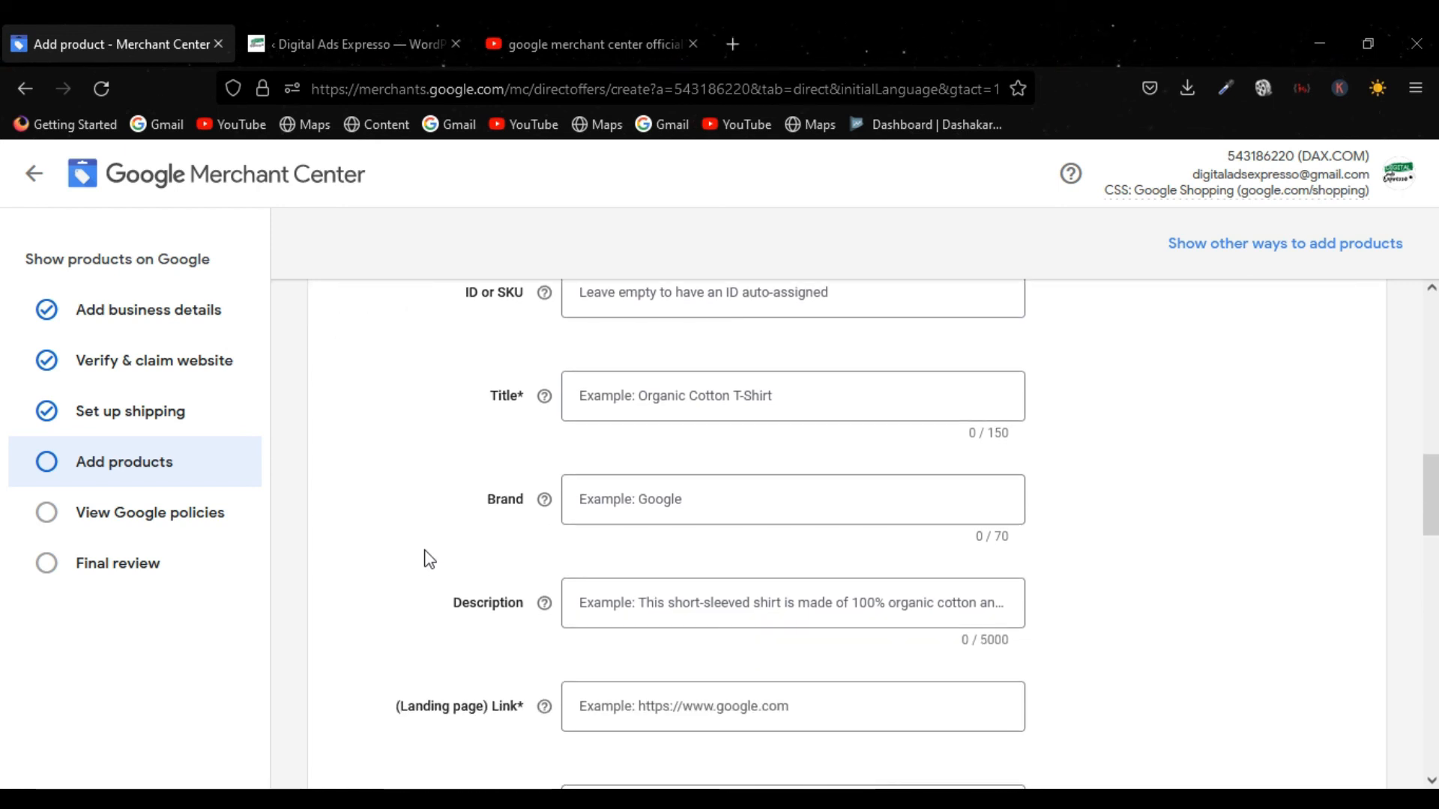
scroll(429, 560, "down", 2)
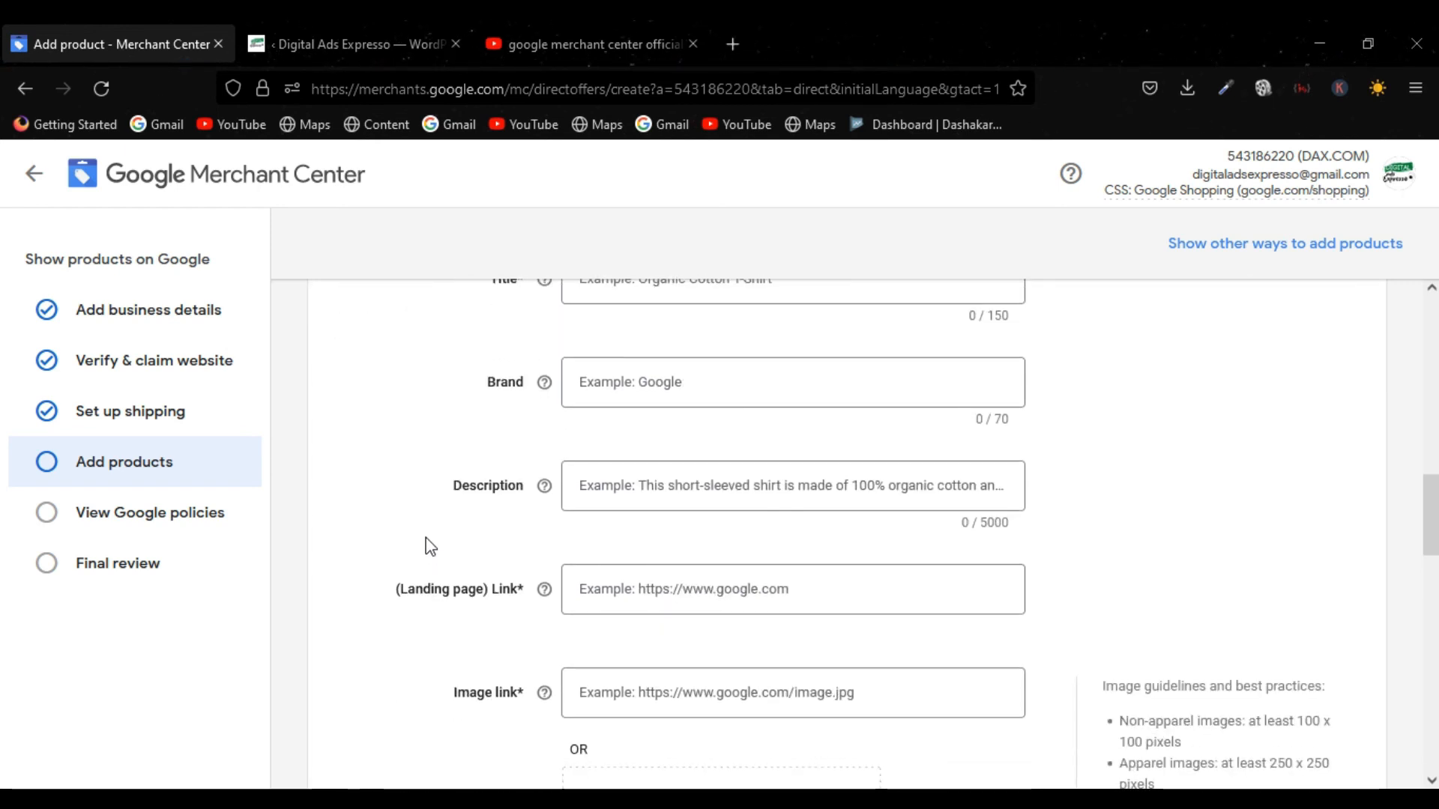
scroll(430, 551, "up", 5)
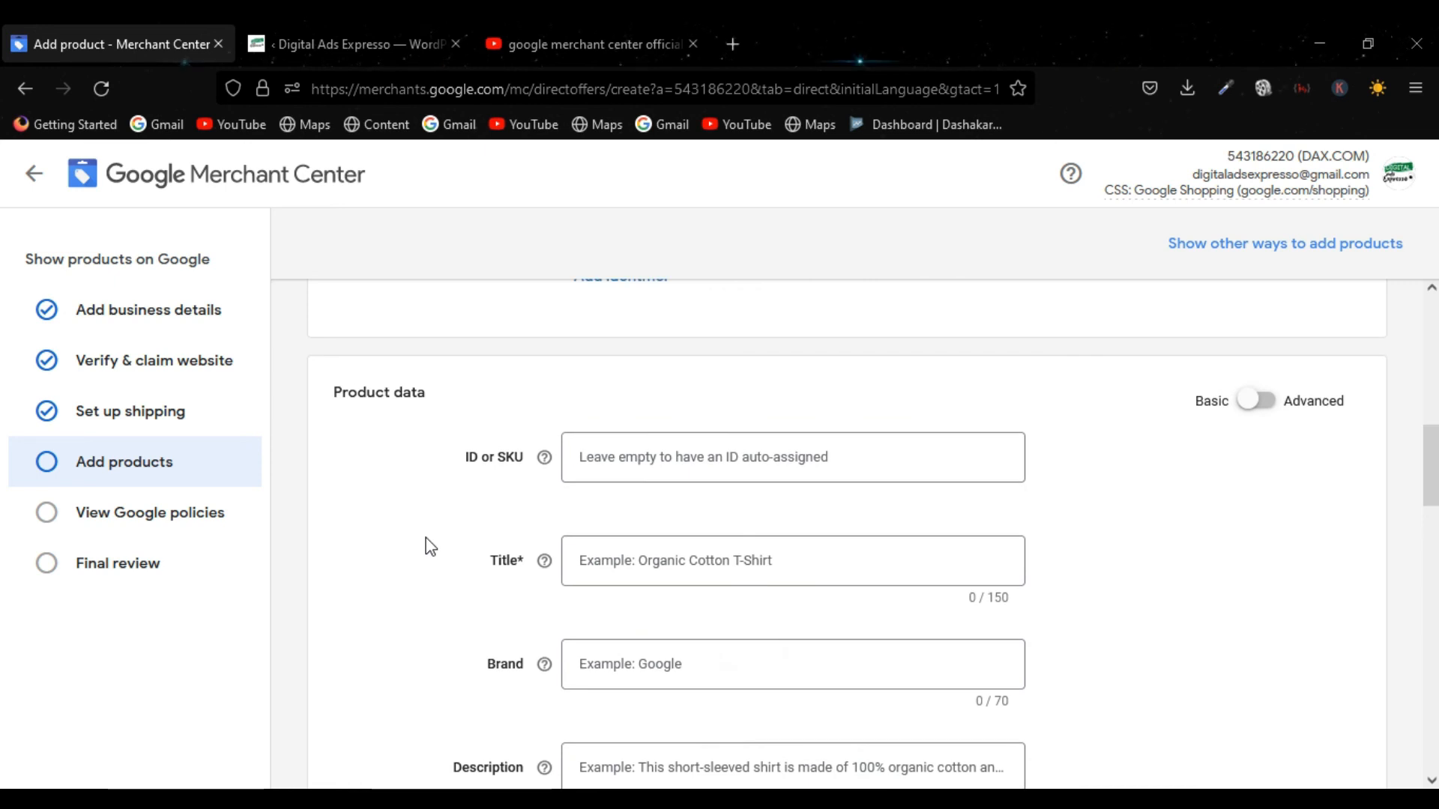
scroll(426, 522, "down", 2)
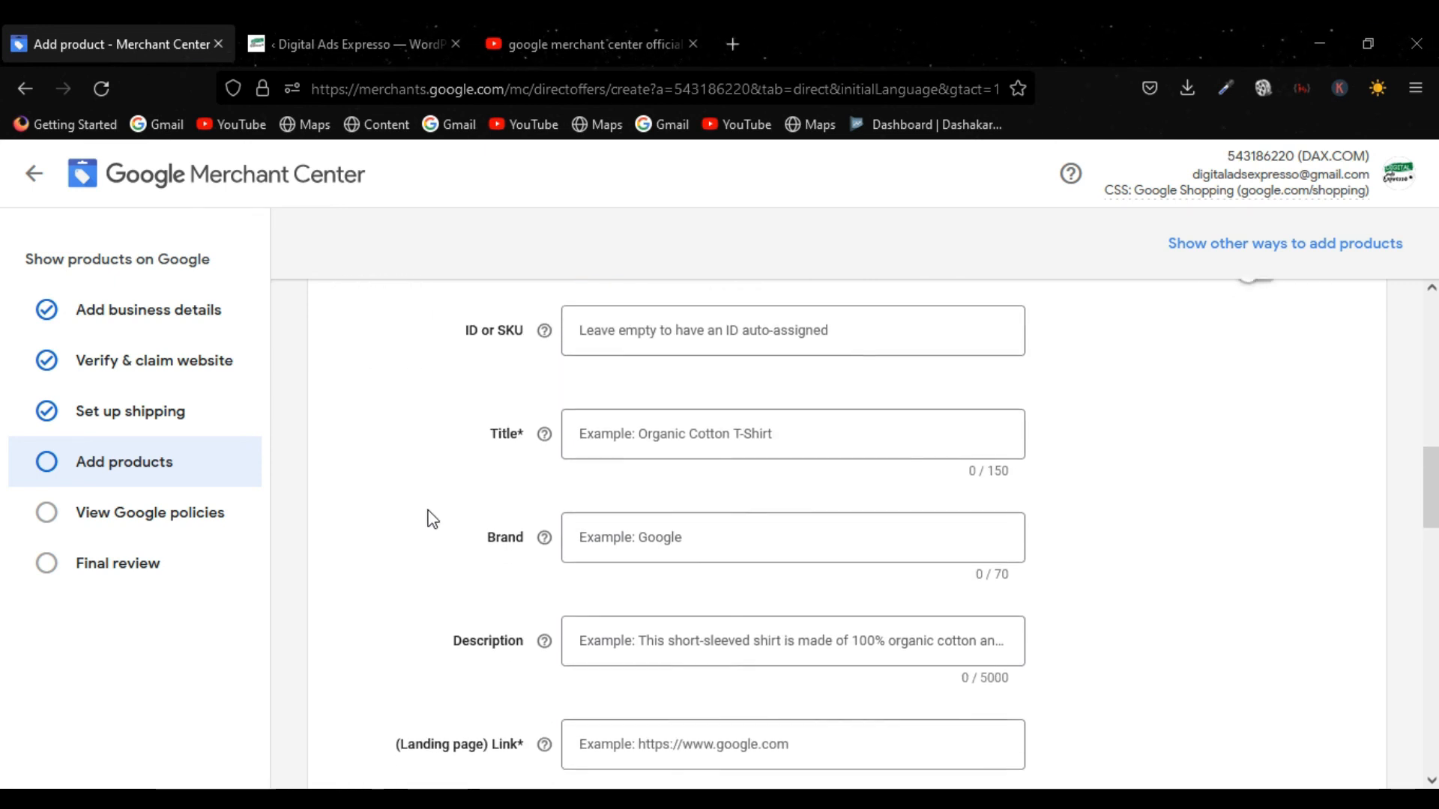
Look through the product data fields, set the product's price to 100 INR, and check the condition and shipping sections.
scroll(428, 514, "down", 2)
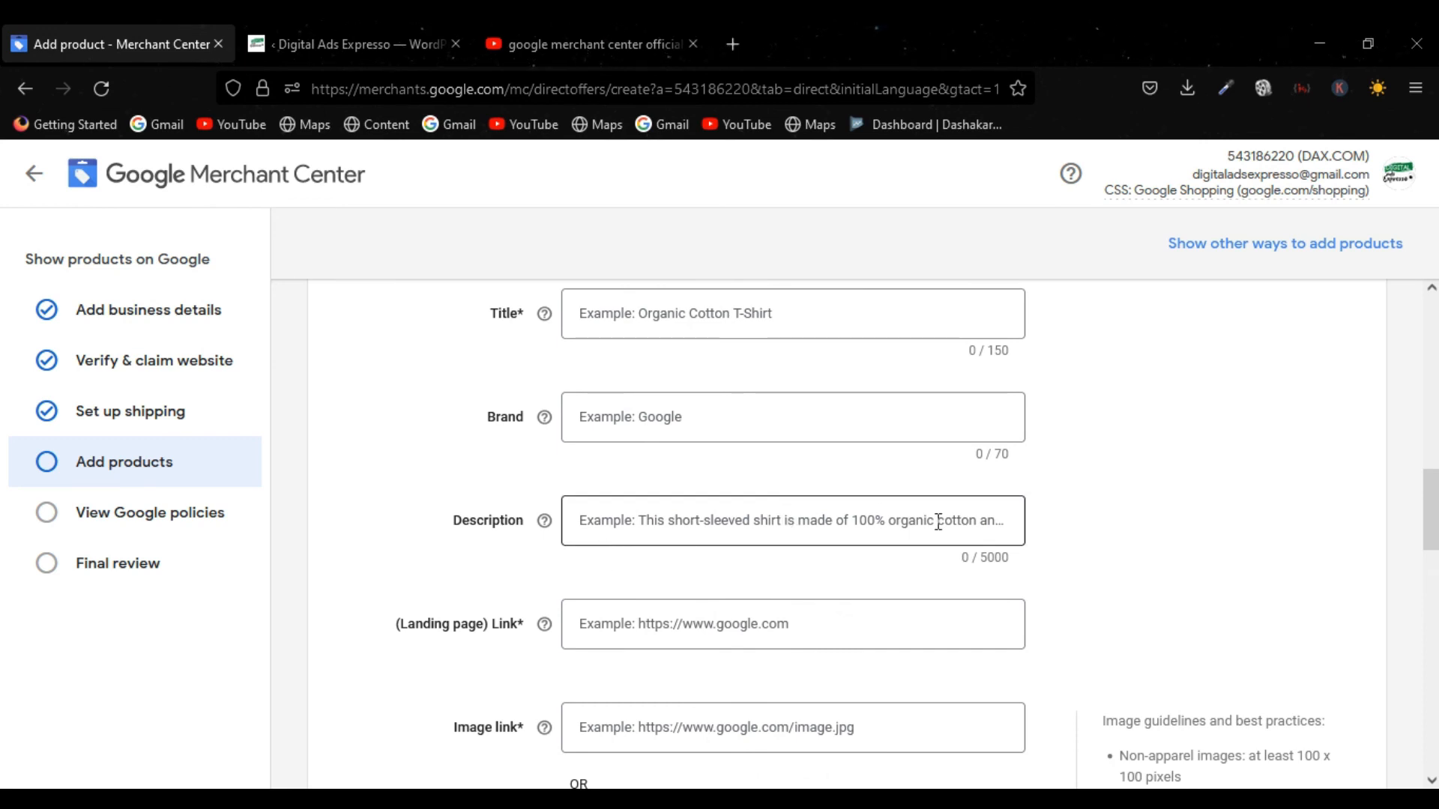
scroll(675, 621, "down", 1)
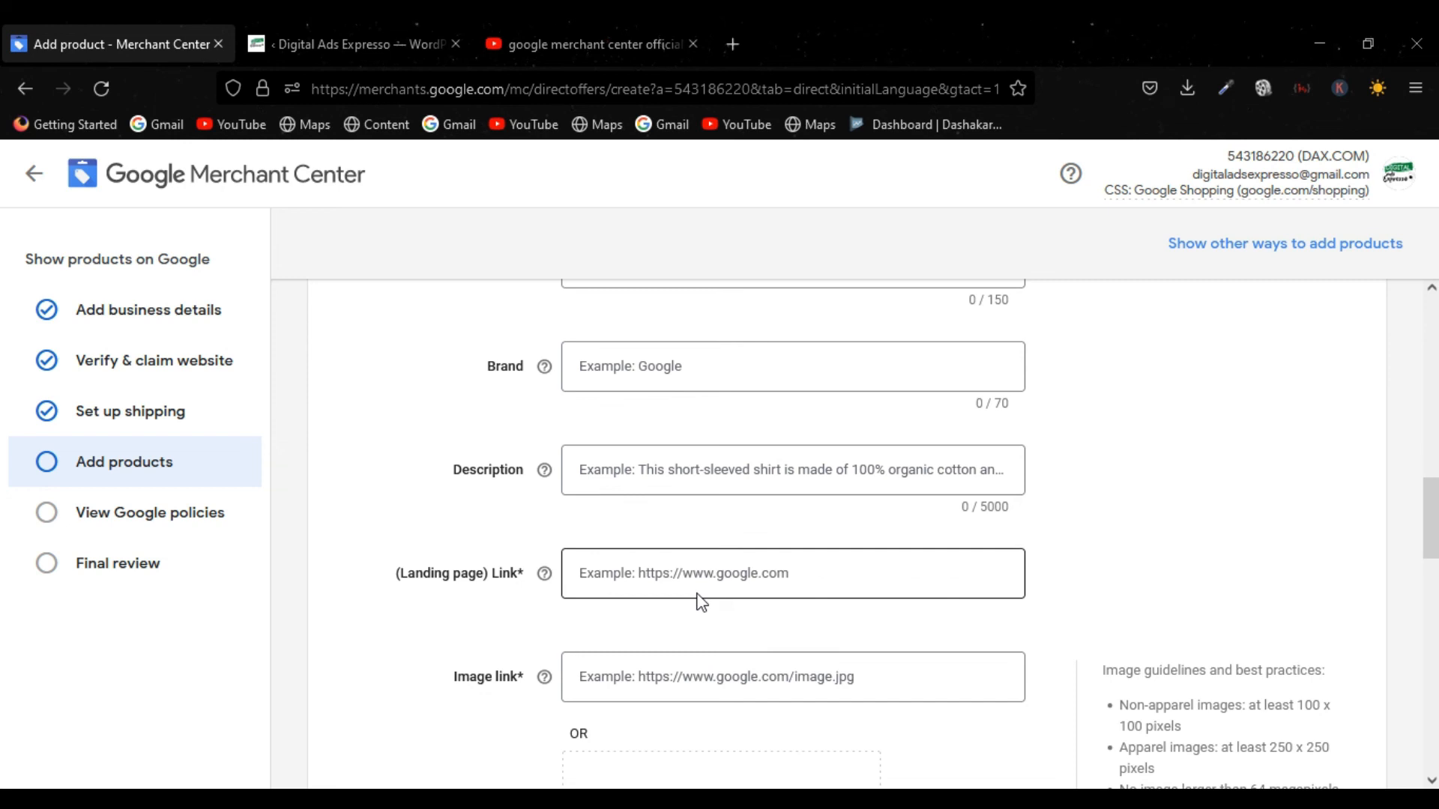
scroll(701, 602, "down", 2)
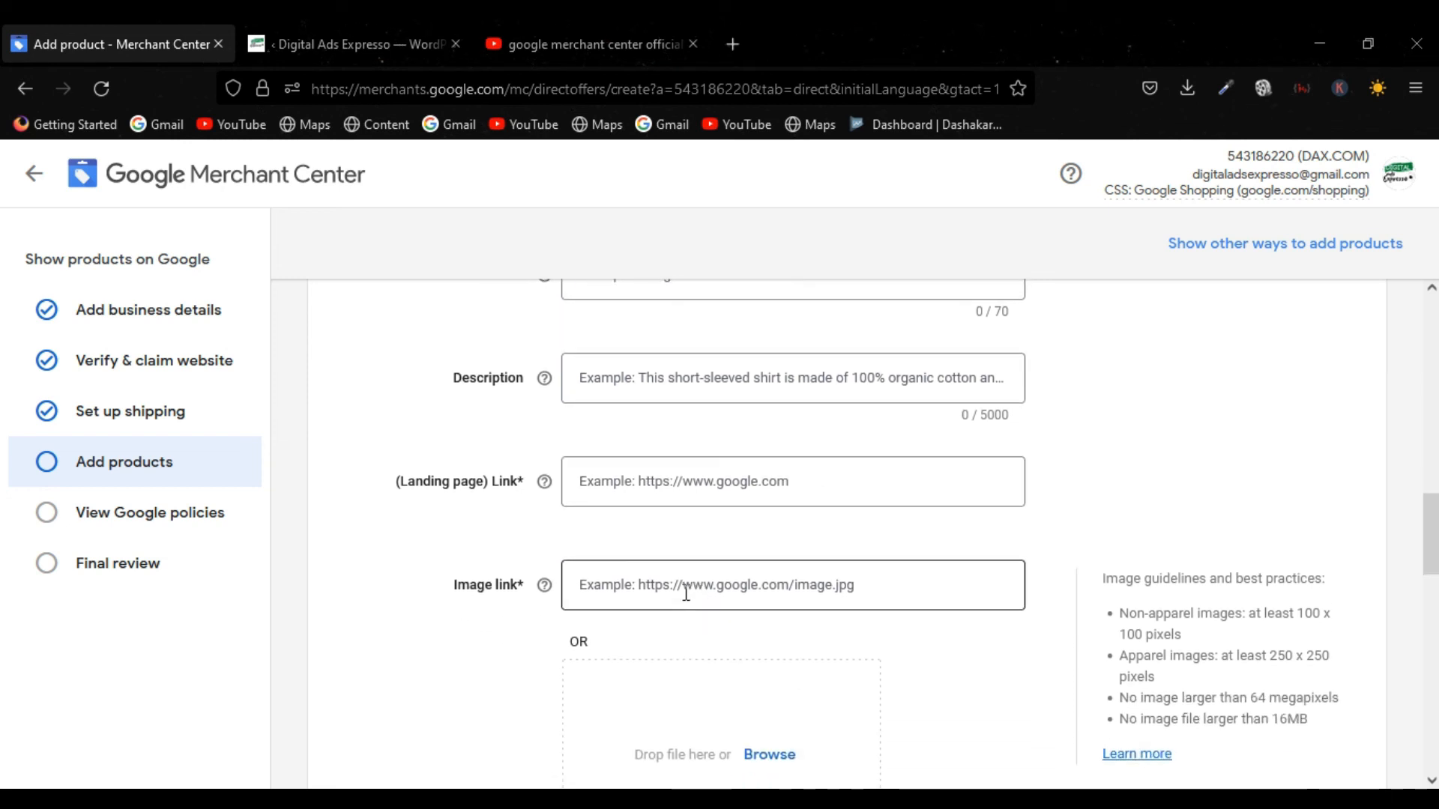
scroll(429, 552, "down", 10)
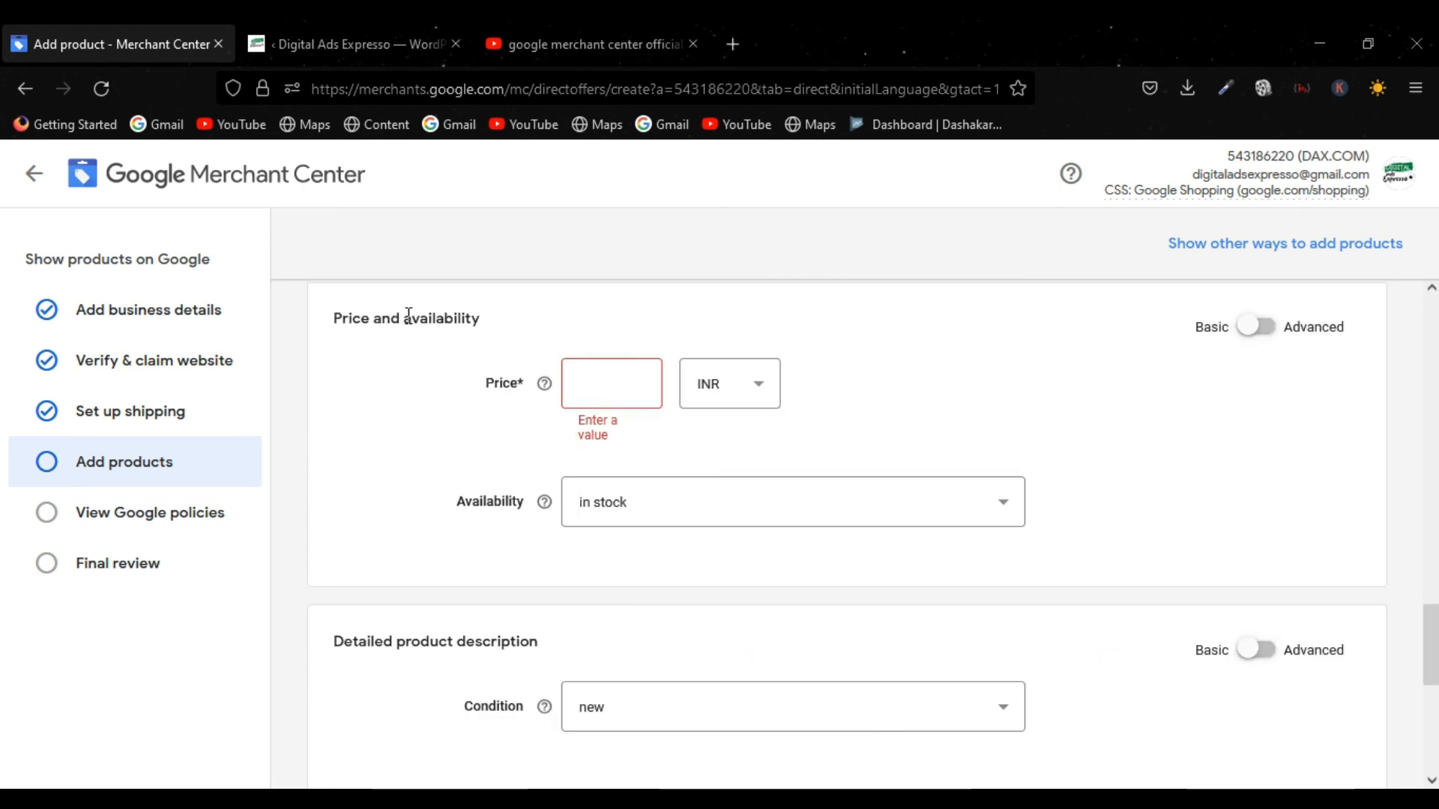
left_click(632, 385)
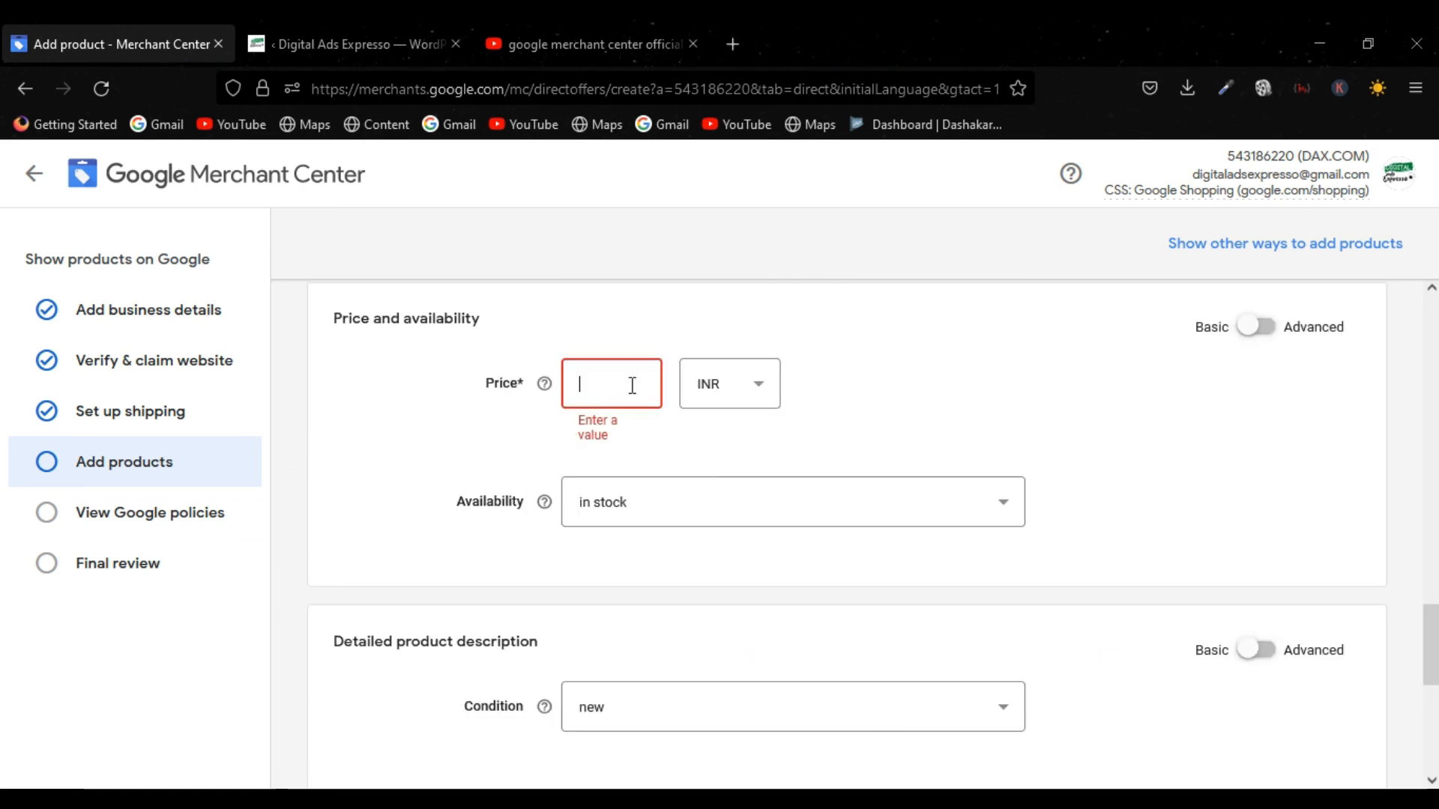
type("100")
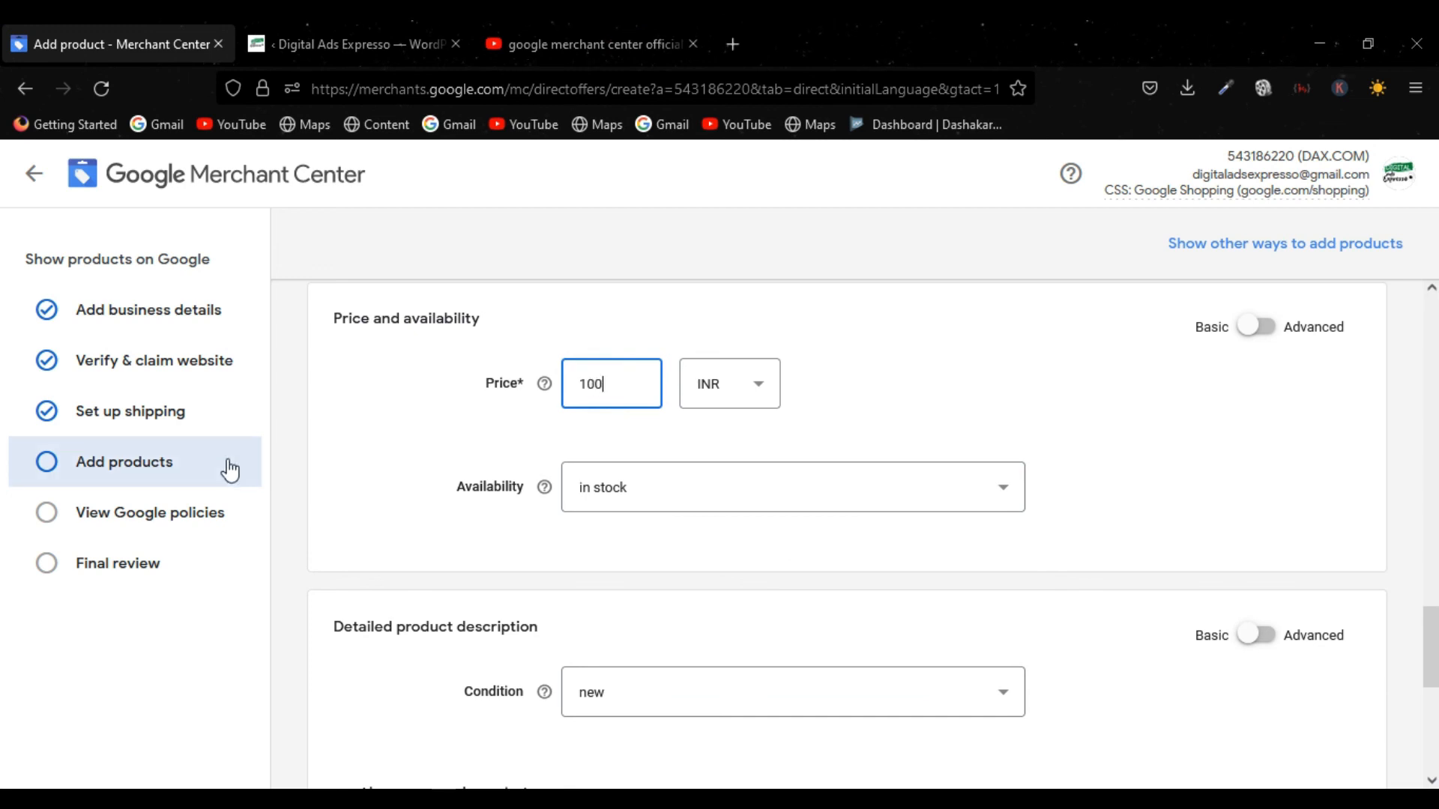
scroll(420, 491, "down", 3)
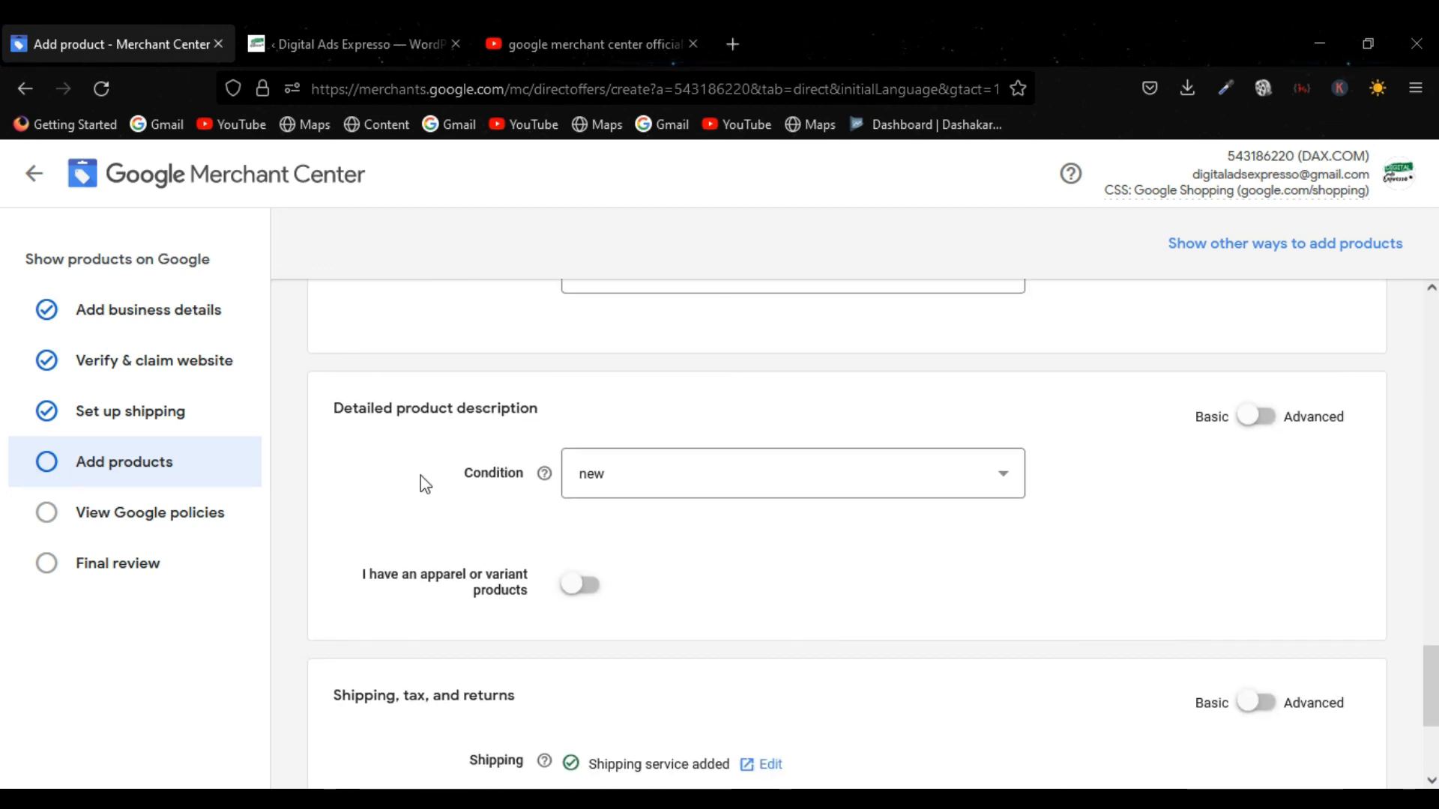
scroll(402, 491, "down", 3)
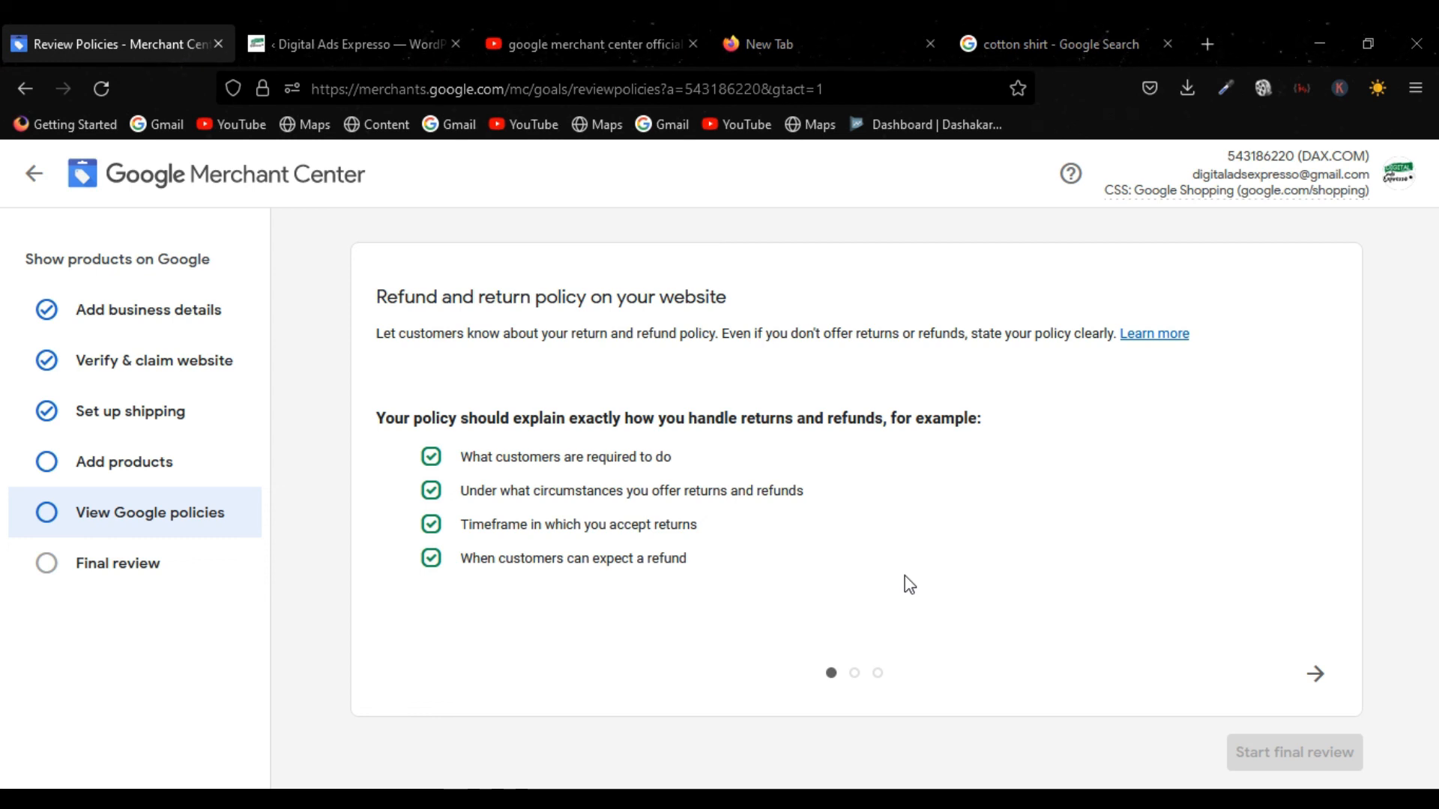
Go through the Google policy pages on refunds, allowed products and full policies, and start the final review.
left_click(1317, 677)
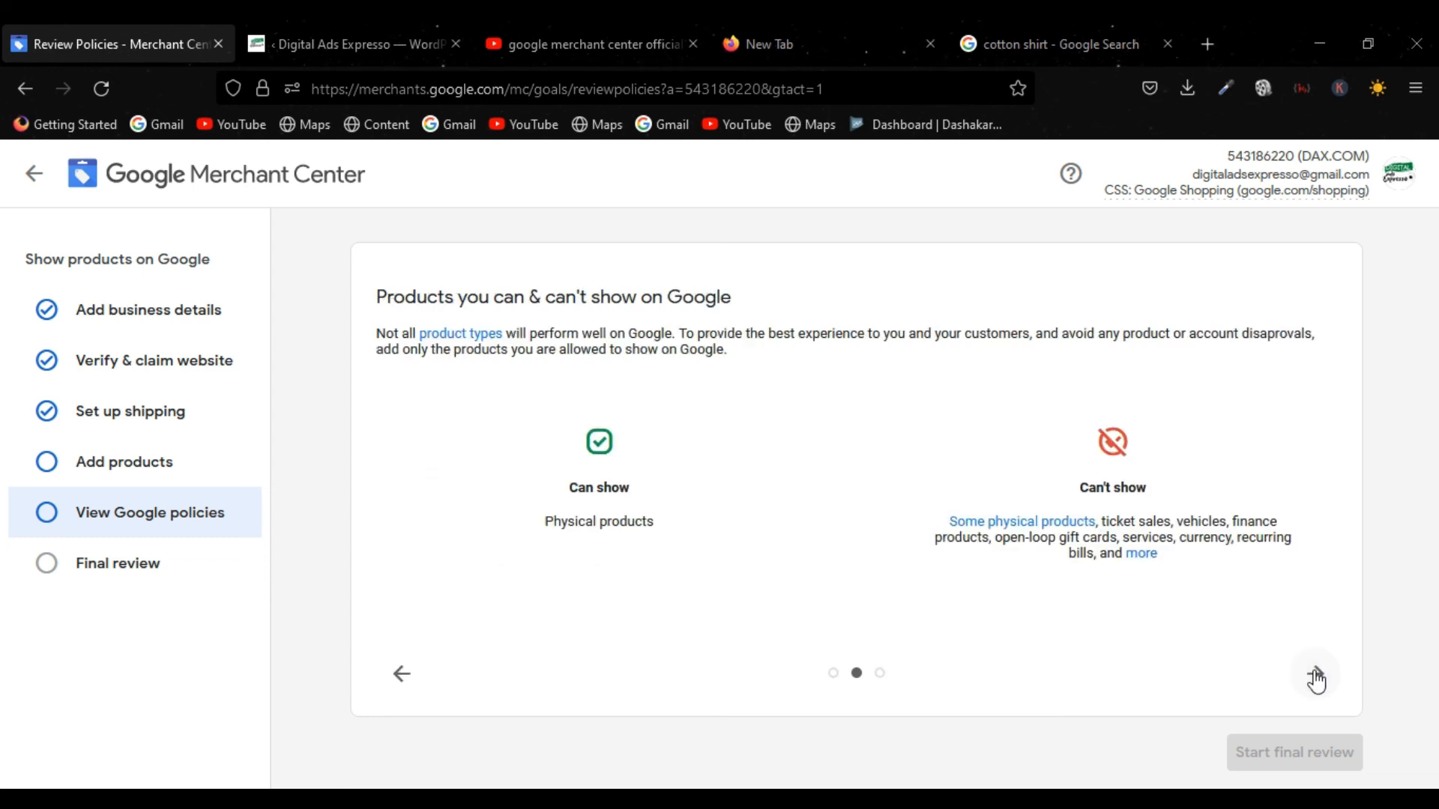
left_click(1317, 677)
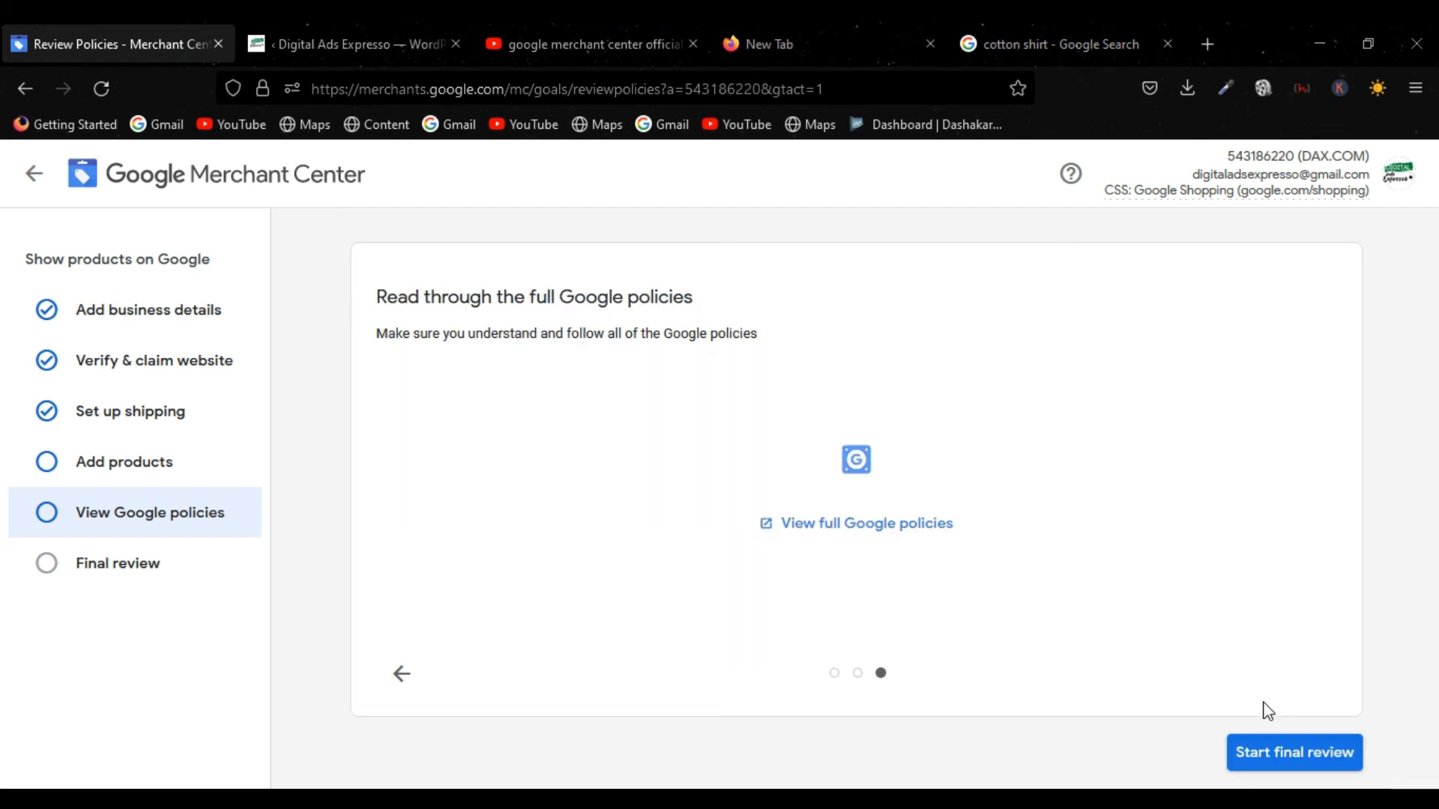
left_click(1269, 762)
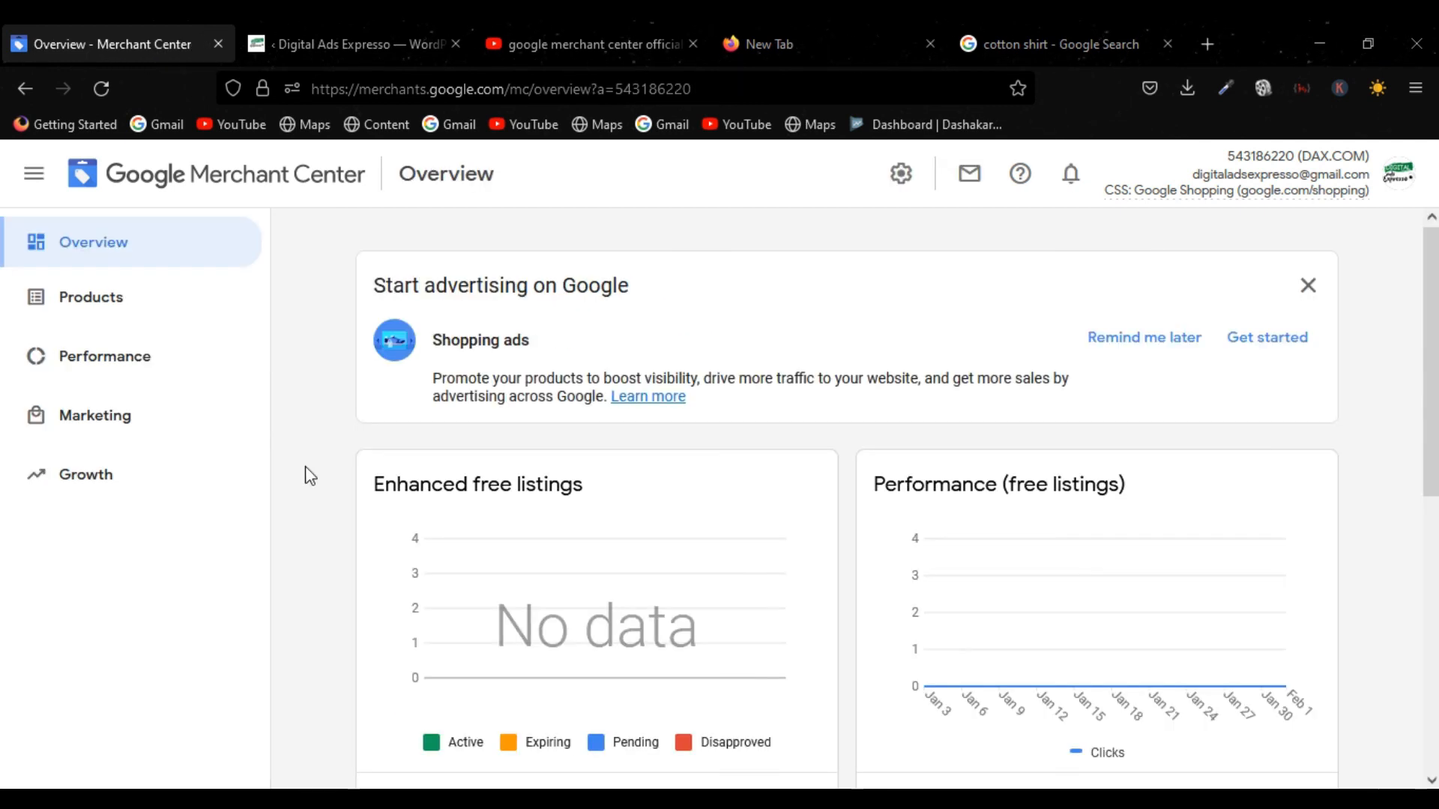